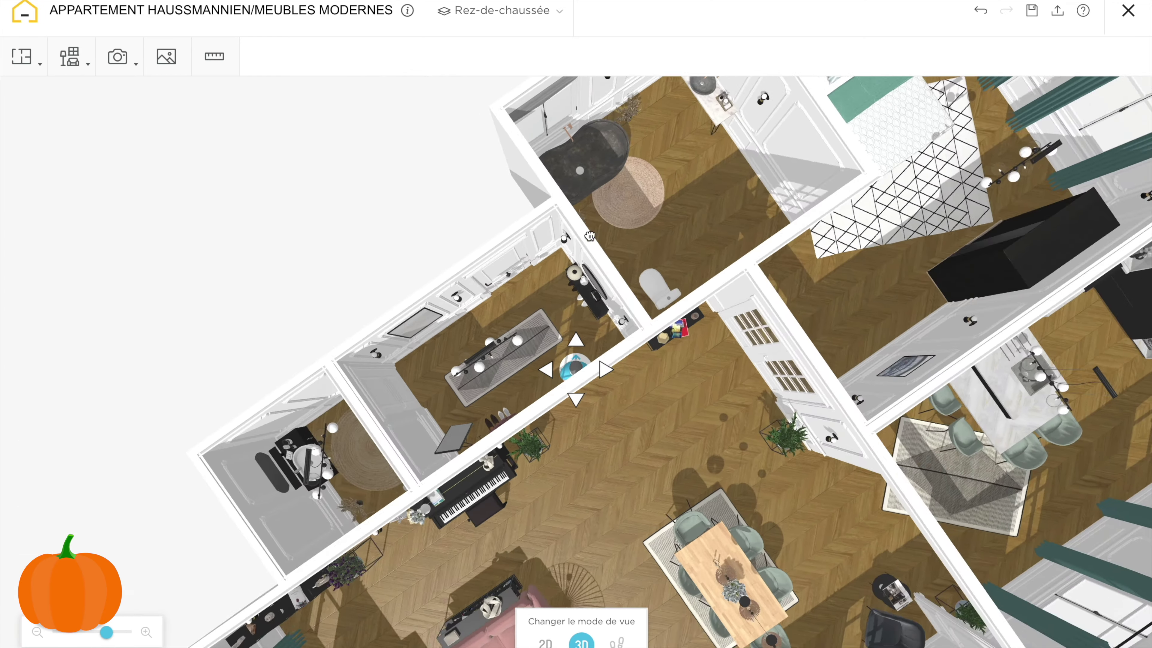
Step: Add the Emma Chandelier in Dark Copper from the hanging lamps catalogue and place it above the dining table
{"action": "left_click_drag", "start_coordinate": [584, 381], "coordinate": [558, 598]}
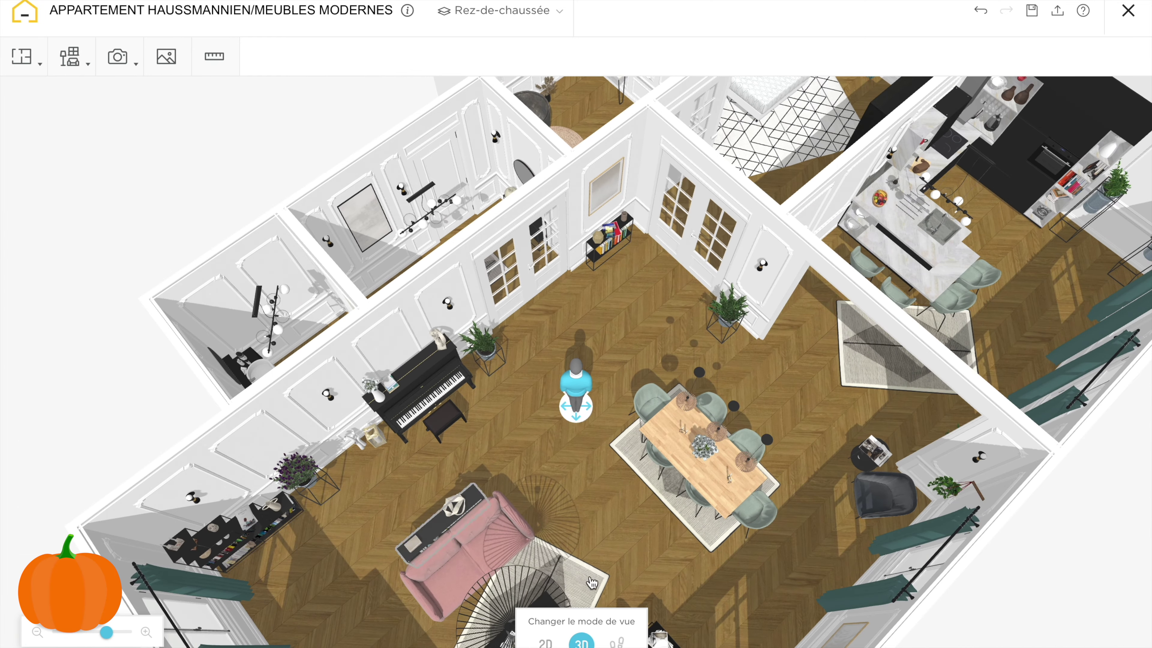
{"action": "key", "text": "Down"}
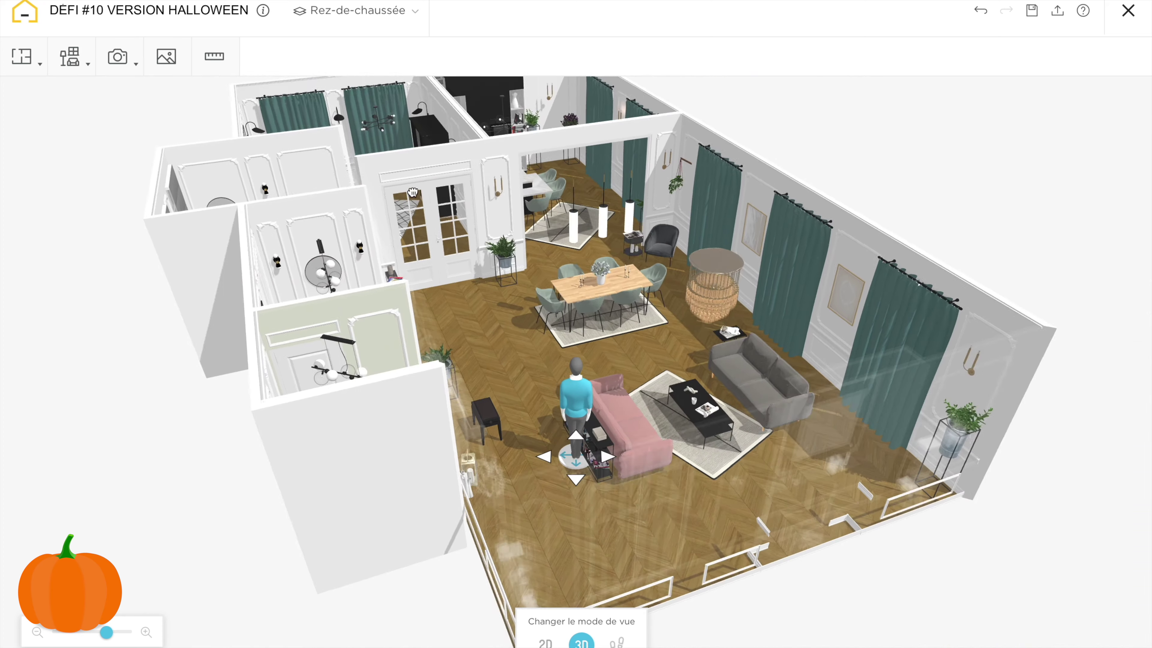
{"action": "left_click", "coordinate": [601, 204]}
{"action": "left_click", "coordinate": [750, 272]}
{"action": "scroll", "coordinate": [718, 496], "scroll_direction": "down", "scroll_amount": 20}
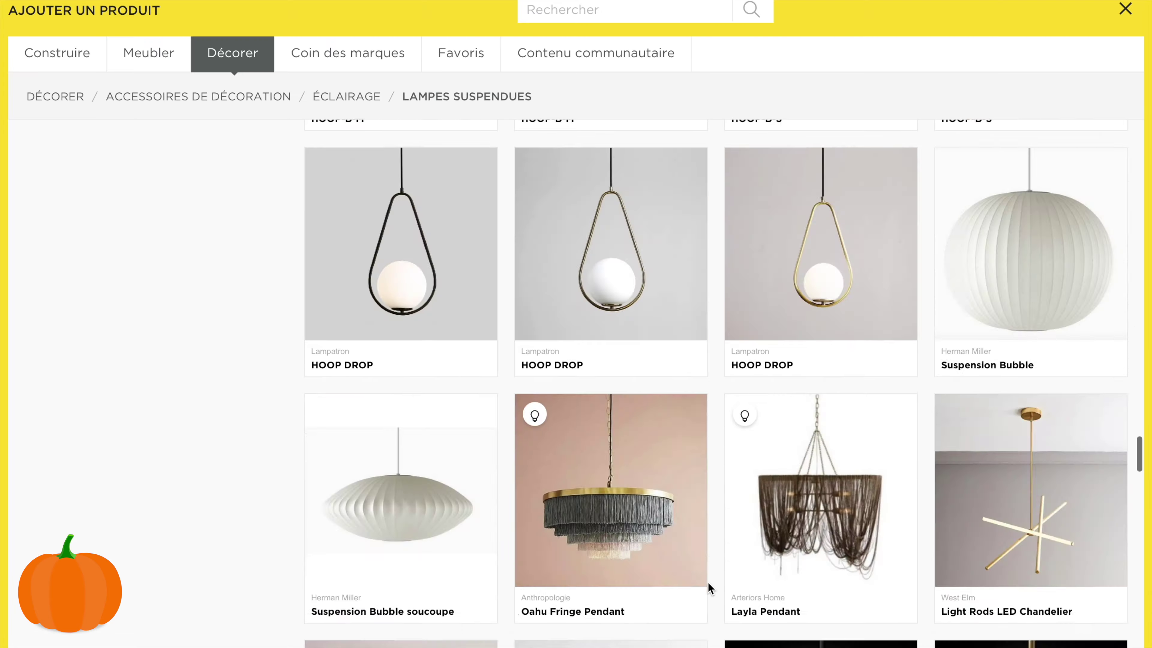
{"action": "scroll", "coordinate": [708, 582], "scroll_direction": "down", "scroll_amount": 15}
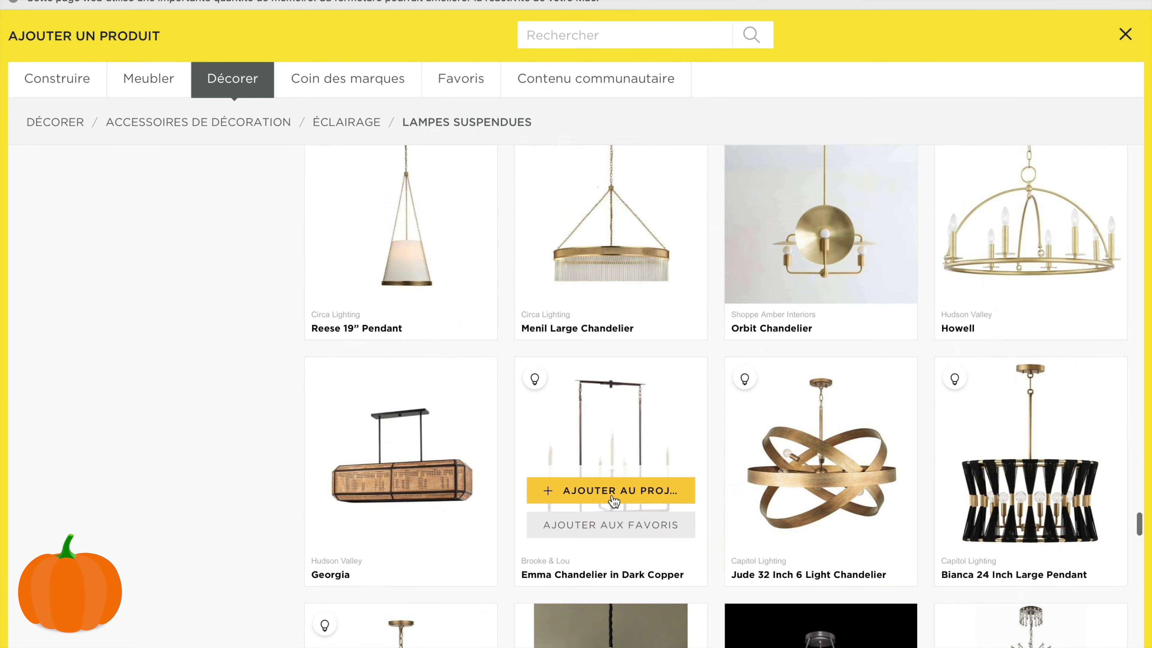
{"action": "left_click", "coordinate": [613, 488]}
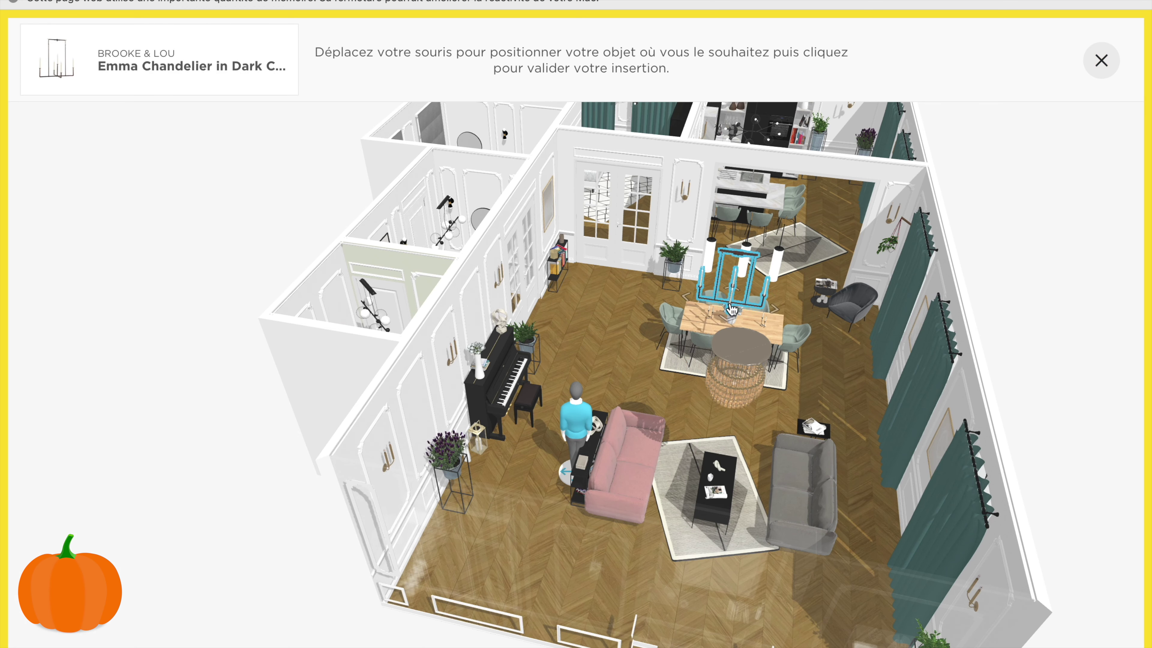
{"action": "left_click", "coordinate": [739, 290]}
{"action": "left_click", "coordinate": [987, 315]}
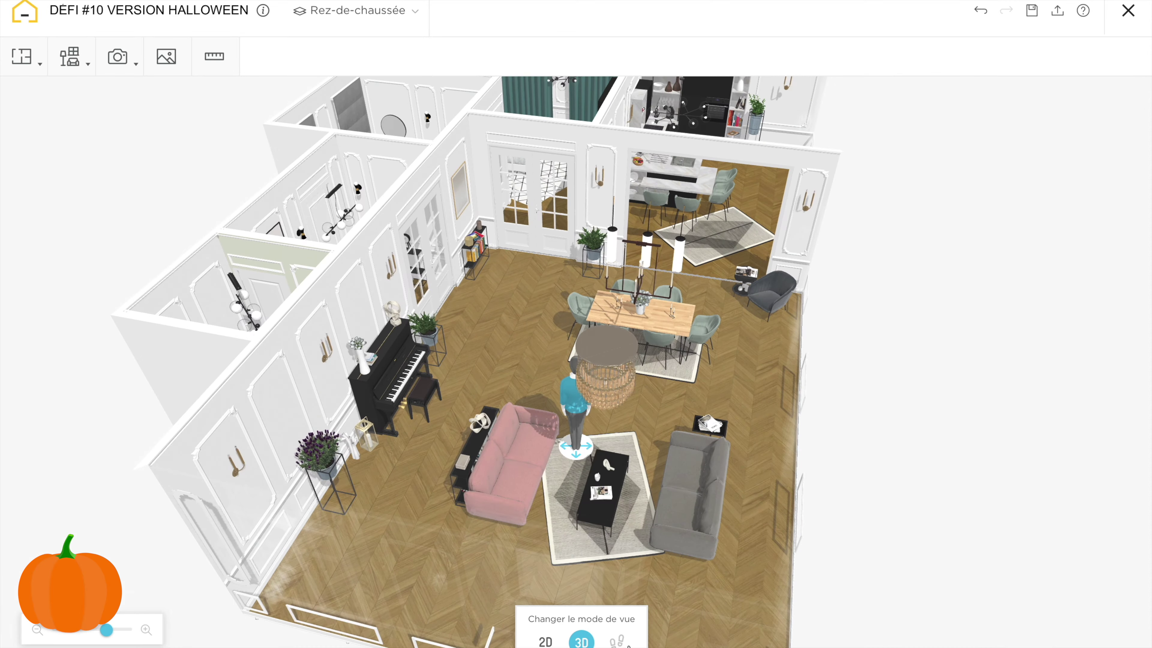
Step: Add the Geoffrey 48" Round bois Lustre from the hanging lamps catalogue to the living room
{"action": "left_click", "coordinate": [546, 641]}
{"action": "left_click", "coordinate": [507, 337]}
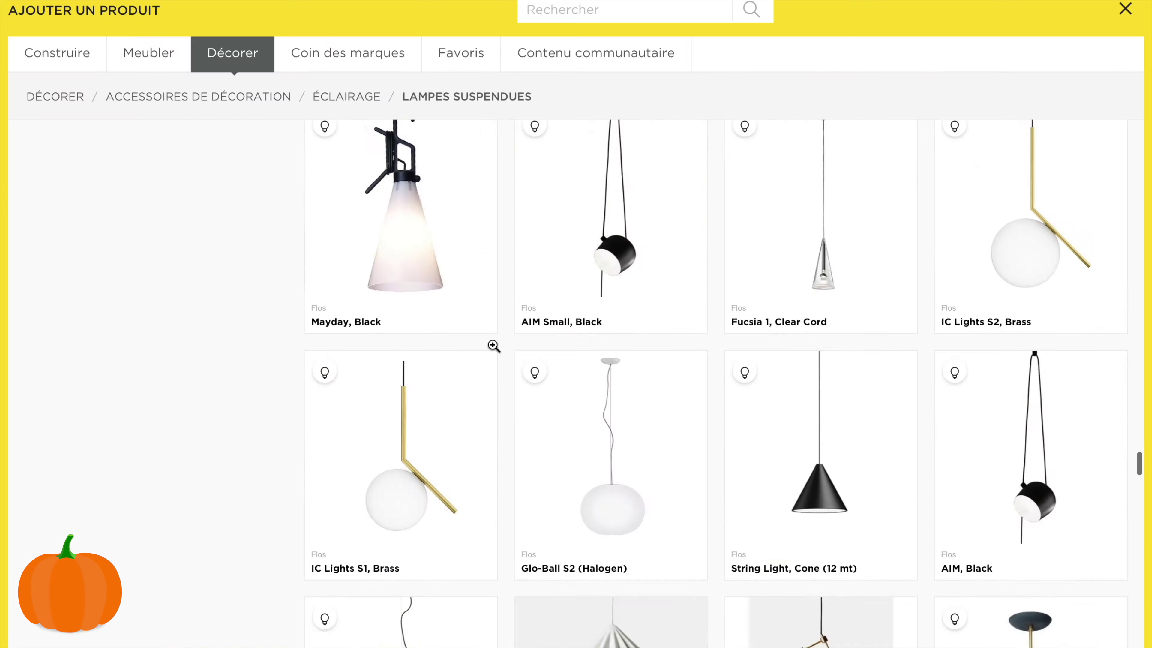
{"action": "scroll", "coordinate": [494, 347], "scroll_direction": "up", "scroll_amount": 10}
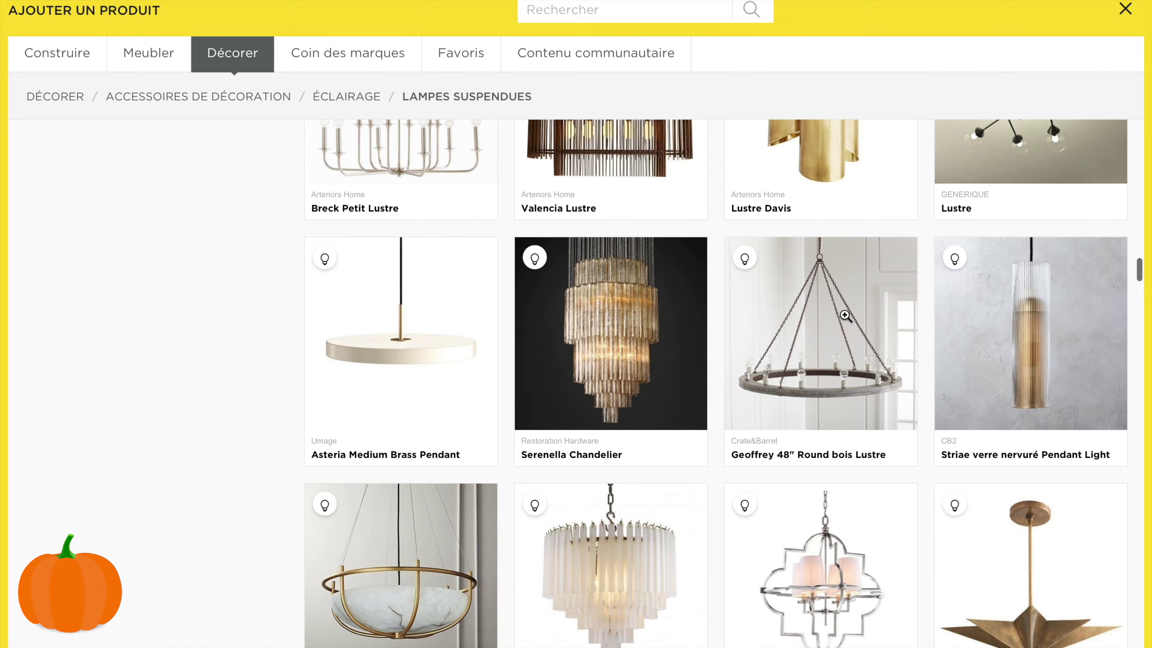
{"action": "left_click", "coordinate": [845, 315]}
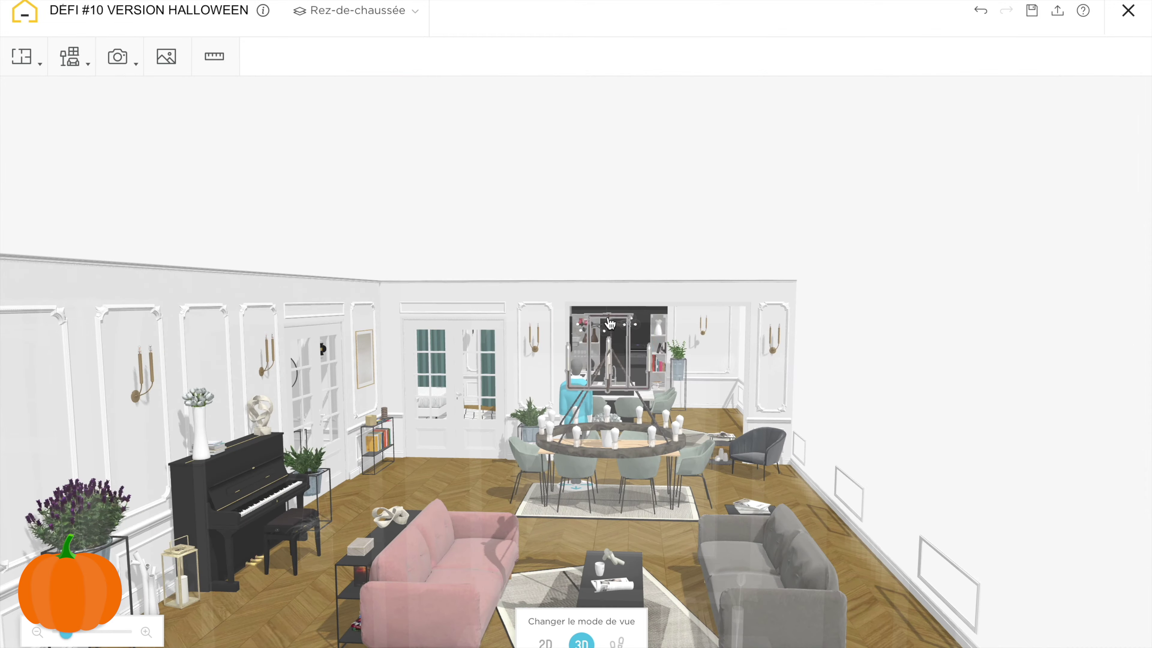
Step: Browse the replacement catalogue for another hanging light fixture
{"action": "left_click", "coordinate": [297, 402]}
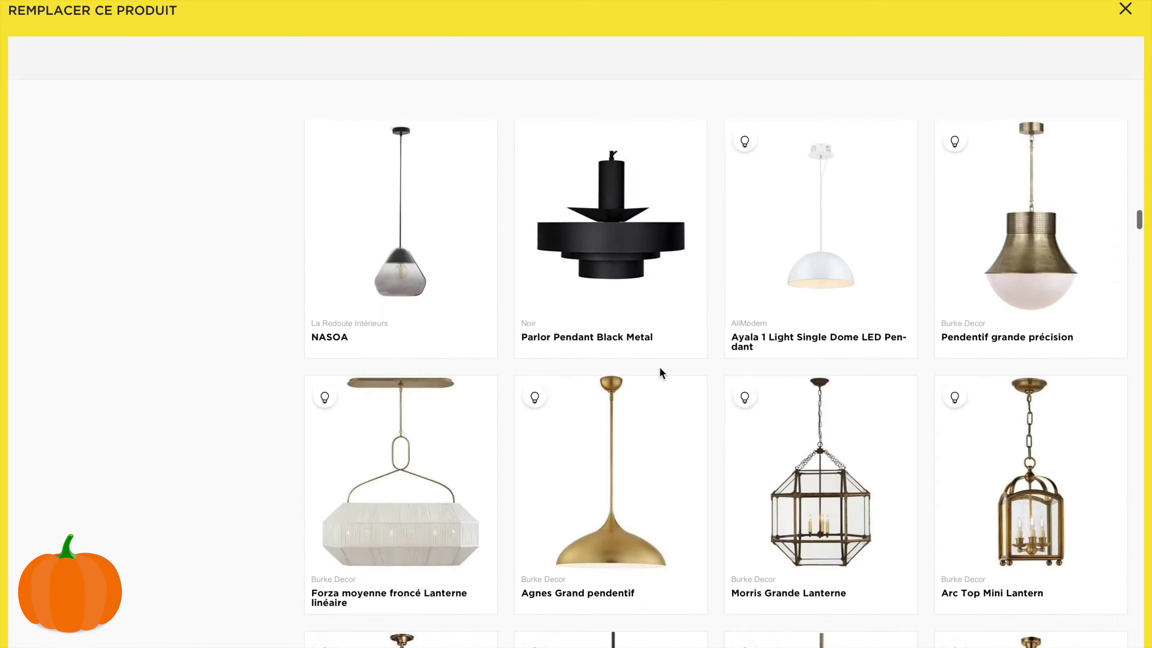
{"action": "scroll", "coordinate": [663, 373], "scroll_direction": "down", "scroll_amount": 15}
{"action": "left_click", "coordinate": [707, 379]}
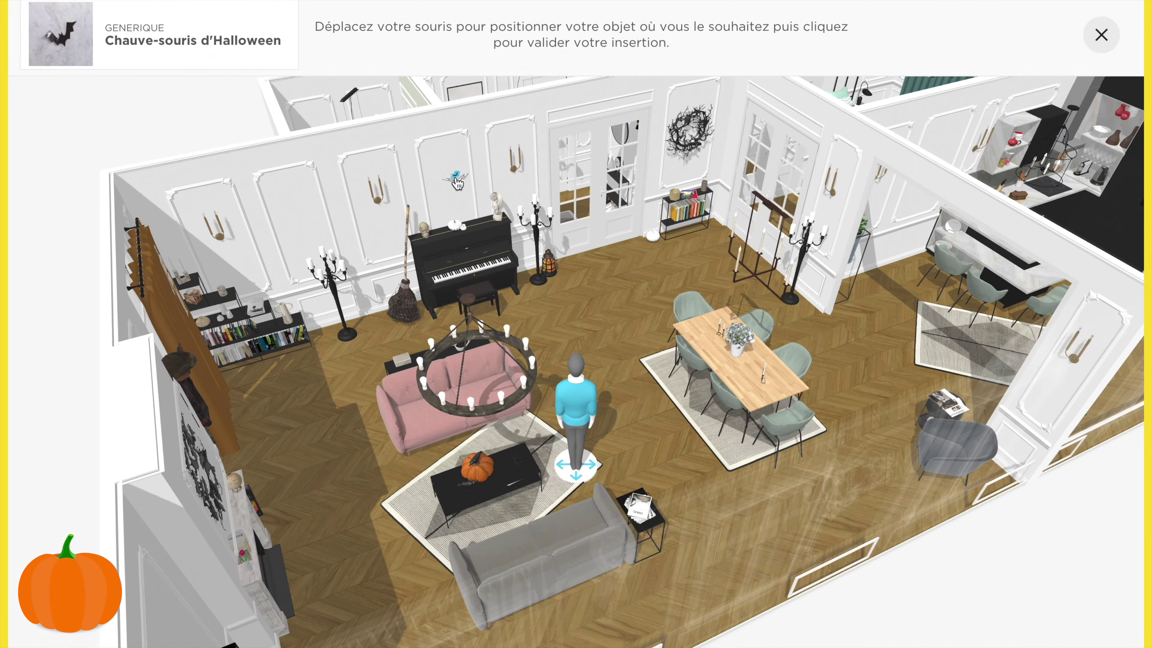
Step: Place the Halloween bats on the wall above the piano and add the raven-on-pumpkins Halloween watercolor print
{"action": "left_click", "coordinate": [458, 172]}
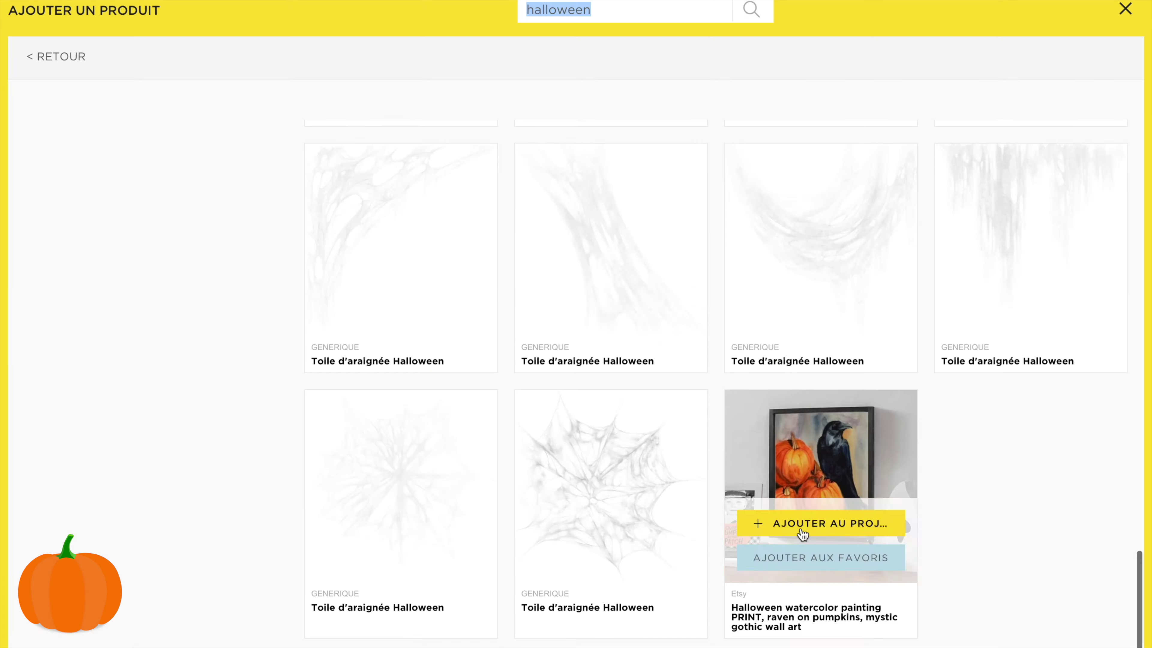
{"action": "left_click", "coordinate": [802, 524]}
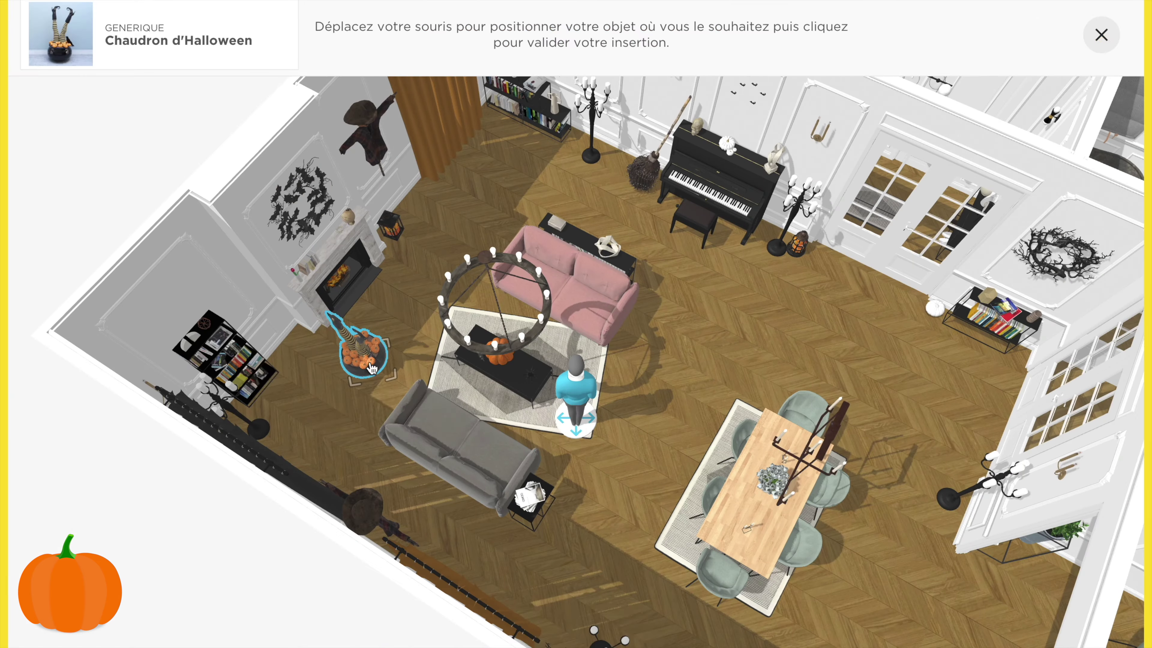
Step: Place the Halloween cauldron with witch legs on the floor beside the fireplace
{"action": "left_click", "coordinate": [363, 395]}
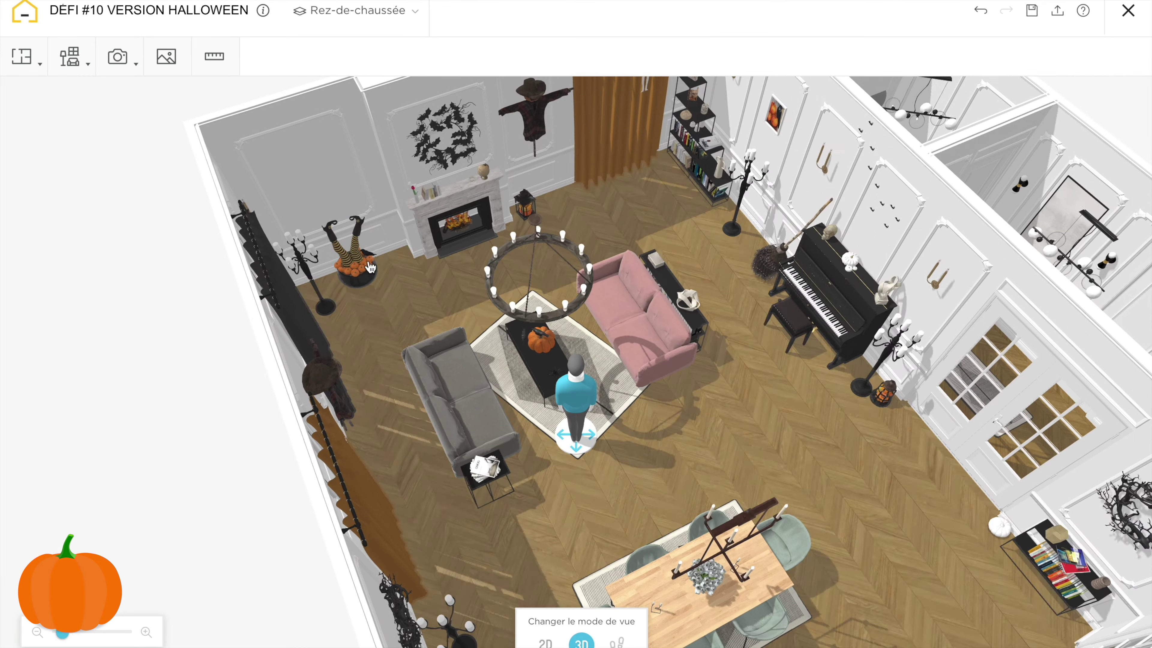
{"action": "left_click", "coordinate": [390, 259]}
{"action": "left_click", "coordinate": [352, 267]}
Step: Resize the Halloween pumpkin stack beside the orange curtain to 90 cm wide, 160 cm high and 140 cm deep
{"action": "left_click", "coordinate": [472, 331]}
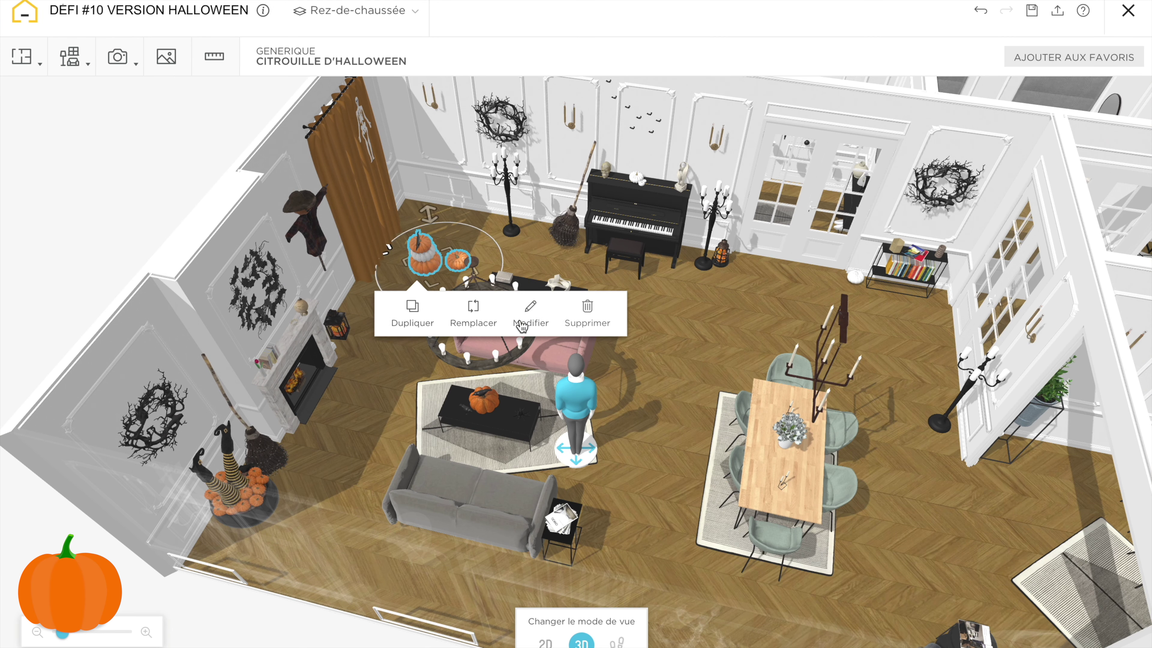
{"action": "left_click", "coordinate": [530, 313]}
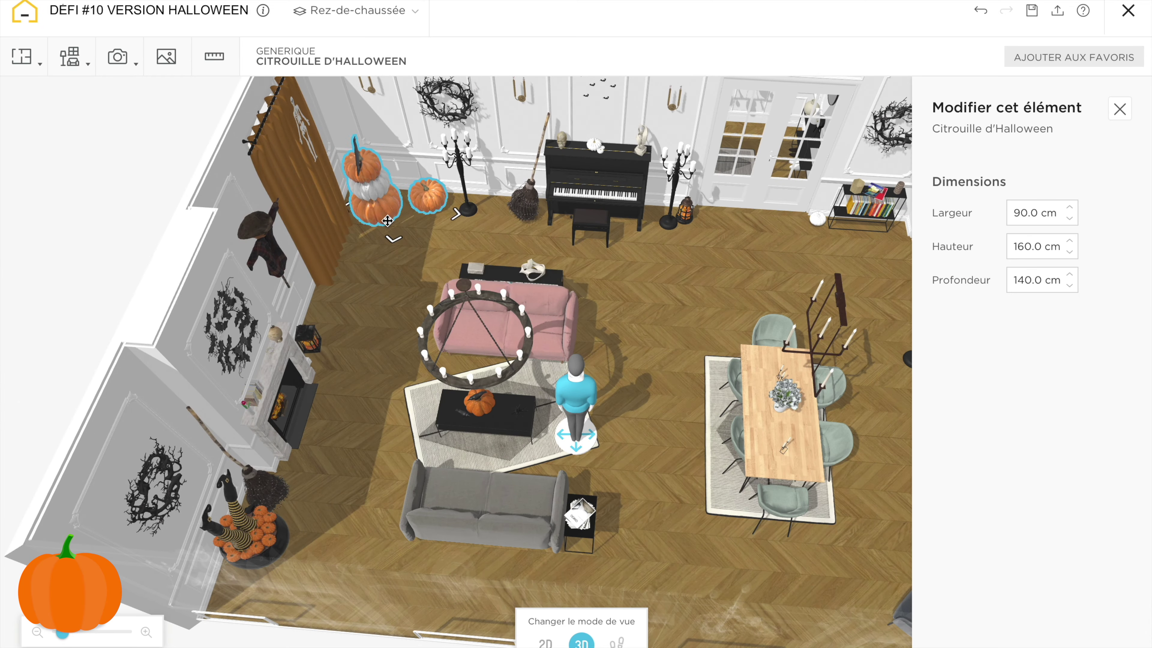
Step: Add a Halloween garland and duplicate it end to end along the top of the piano wall
{"action": "left_click", "coordinate": [70, 57]}
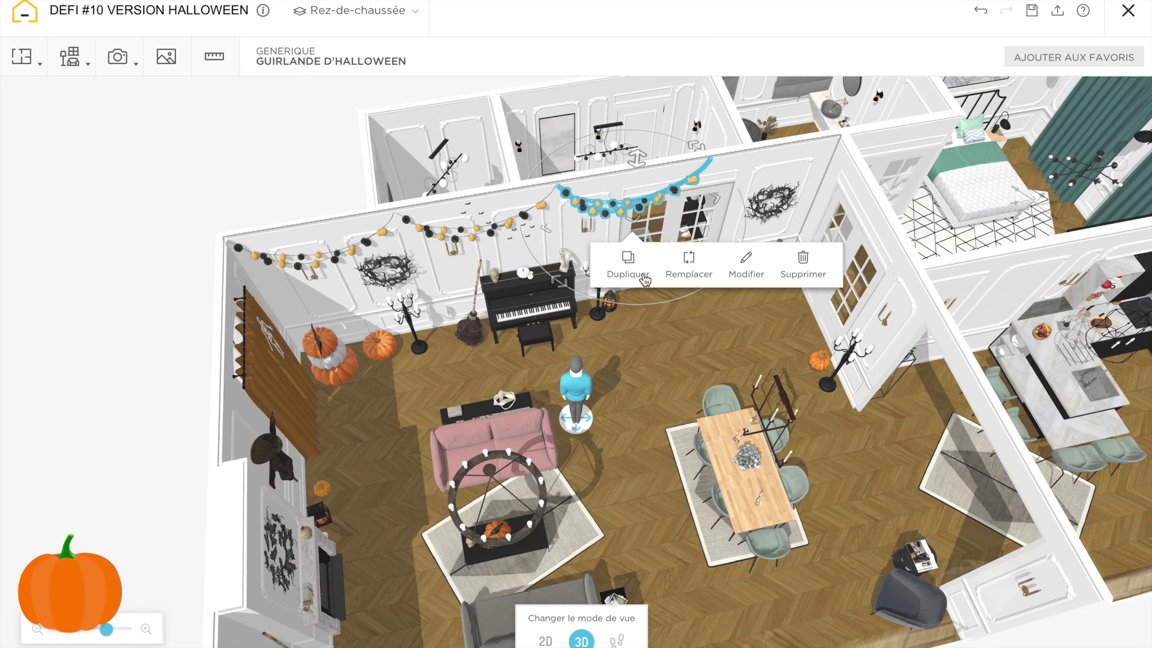
{"action": "left_click", "coordinate": [644, 280]}
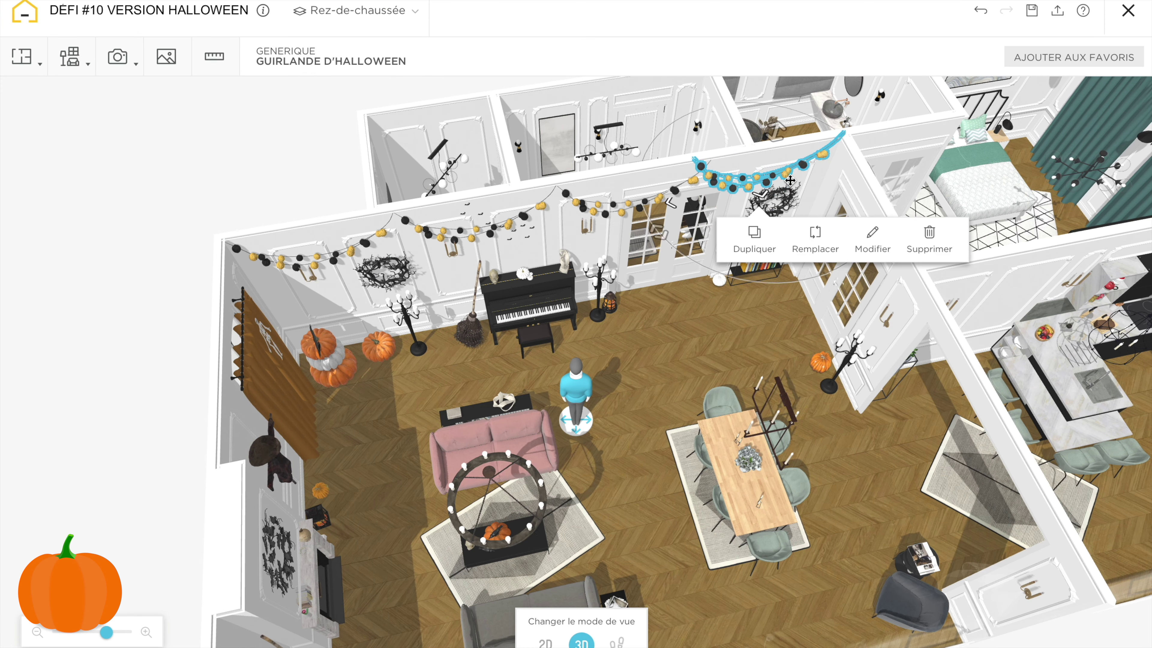
{"action": "left_click_drag", "start_coordinate": [151, 369], "coordinate": [158, 408]}
Step: In the 2D plan, try to turn the last wall garland diagonally across the corner above the small bookshelf
{"action": "left_click", "coordinate": [546, 643]}
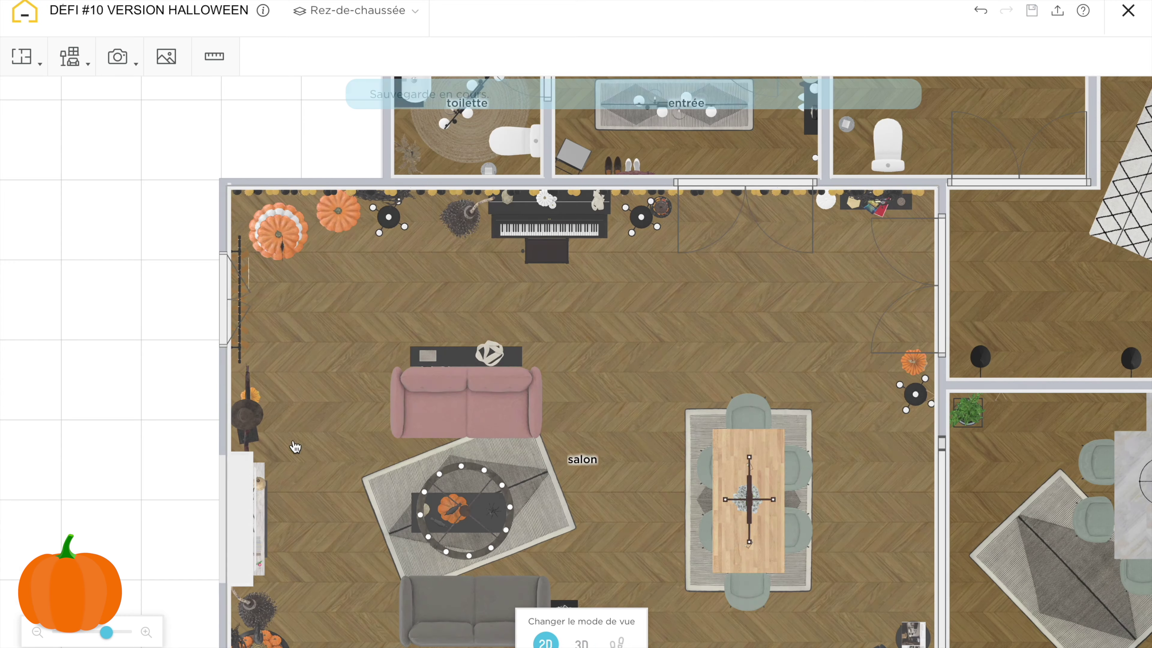
{"action": "left_click_drag", "start_coordinate": [920, 201], "coordinate": [919, 255]}
{"action": "left_click_drag", "start_coordinate": [846, 368], "coordinate": [787, 346]}
{"action": "left_click_drag", "start_coordinate": [856, 266], "coordinate": [867, 250]}
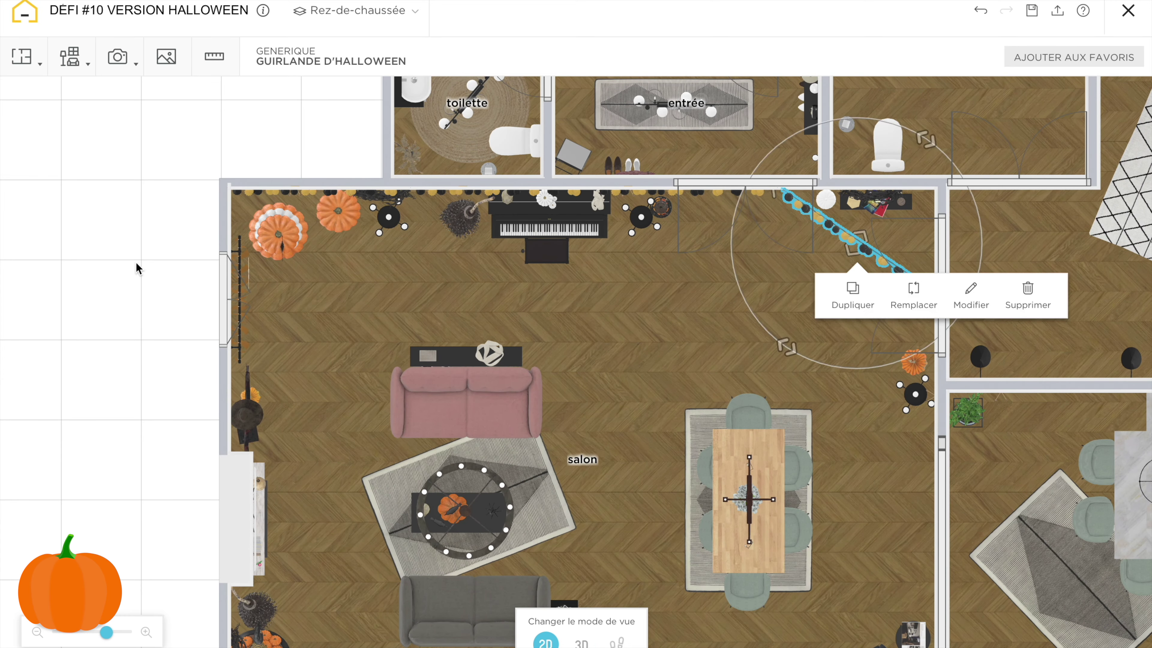
{"action": "left_click", "coordinate": [581, 643]}
{"action": "left_click_drag", "start_coordinate": [97, 417], "coordinate": [131, 447]}
{"action": "left_click_drag", "start_coordinate": [988, 471], "coordinate": [369, 453]}
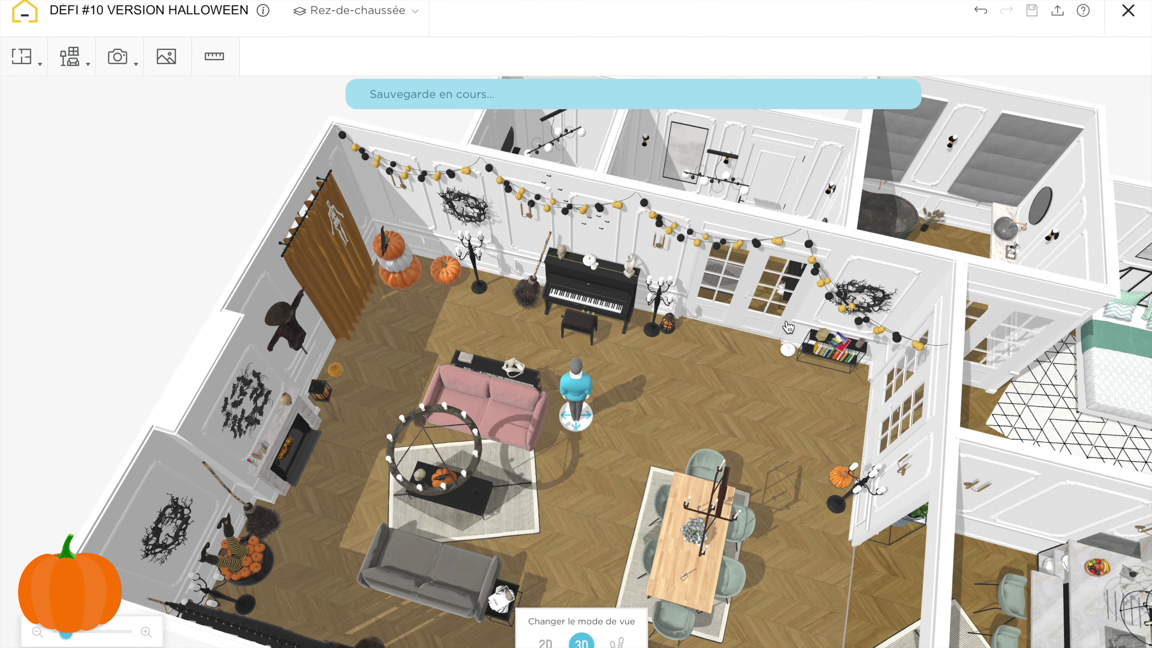
{"action": "left_click_drag", "start_coordinate": [682, 579], "coordinate": [798, 584]}
Step: Try to duplicate the angled garland into an aligned diagonal row from the piano to the kitchen wall
{"action": "left_click", "coordinate": [546, 643]}
{"action": "left_click", "coordinate": [599, 239]}
{"action": "left_click", "coordinate": [598, 290]}
{"action": "left_click_drag", "start_coordinate": [758, 344], "coordinate": [352, 238]}
{"action": "left_click", "coordinate": [358, 295]}
{"action": "left_click", "coordinate": [526, 409]}
{"action": "left_click_drag", "start_coordinate": [658, 445], "coordinate": [649, 461]}
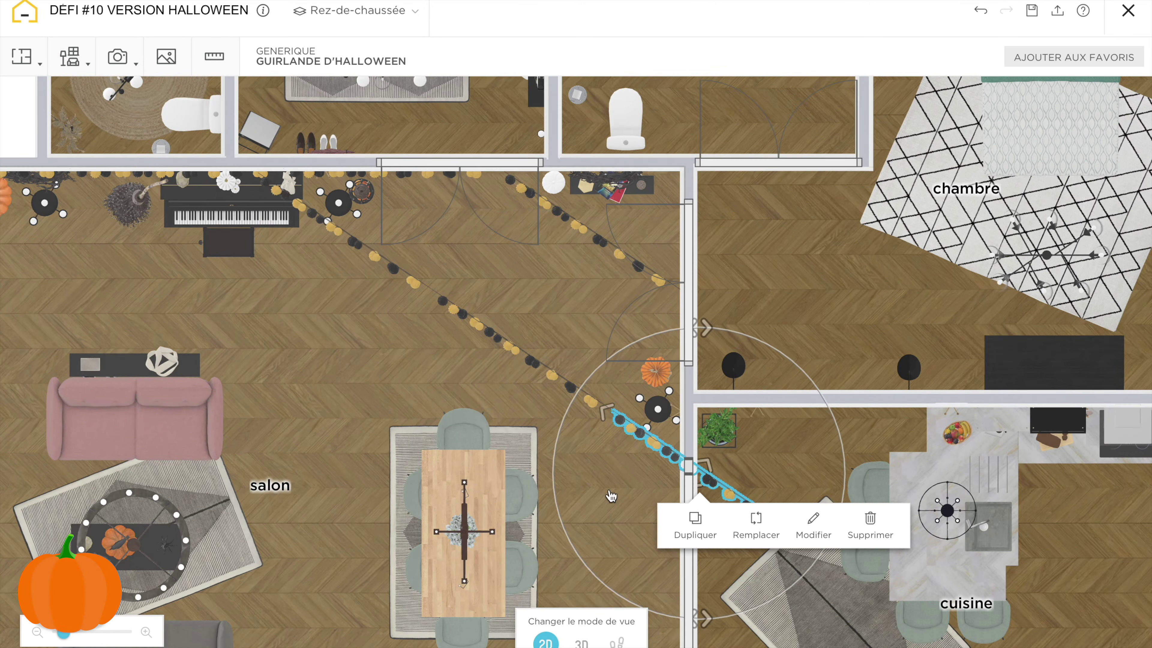
{"action": "left_click_drag", "start_coordinate": [508, 347], "coordinate": [499, 362]}
{"action": "left_click_drag", "start_coordinate": [351, 240], "coordinate": [342, 255]}
Step: Try to extend the diagonal garland row with more duplicates across the kitchen
{"action": "left_click", "coordinate": [380, 462]}
{"action": "scroll", "coordinate": [575, 368], "scroll_direction": "down", "scroll_amount": 4}
{"action": "left_click", "coordinate": [635, 435]}
{"action": "left_click", "coordinate": [649, 481]}
{"action": "left_click", "coordinate": [768, 559]}
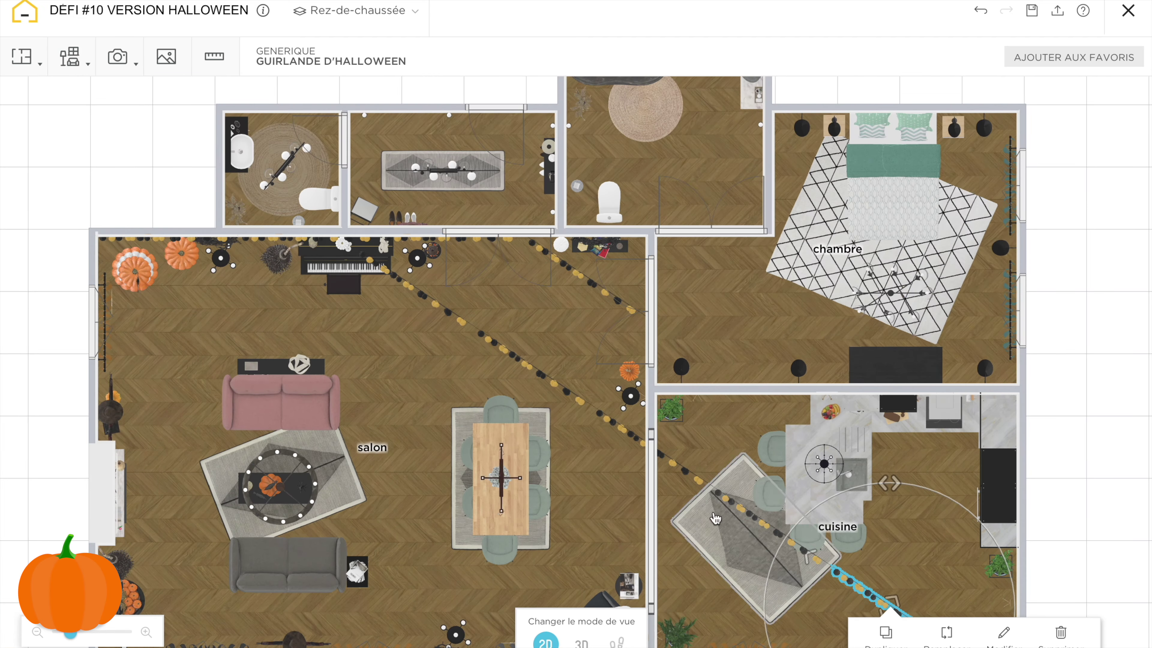
{"action": "left_click_drag", "start_coordinate": [715, 518], "coordinate": [699, 413]}
Step: Try to lay out a second parallel row of duplicated garlands from the piano wall's pumpkins into the kitchen
{"action": "left_click", "coordinate": [870, 540]}
{"action": "left_click_drag", "start_coordinate": [991, 579], "coordinate": [232, 170]}
{"action": "left_click", "coordinate": [231, 234]}
{"action": "left_click", "coordinate": [354, 316]}
{"action": "left_click", "coordinate": [467, 395]}
{"action": "left_click", "coordinate": [586, 474]}
{"action": "left_click", "coordinate": [706, 556]}
Step: Try to lay out a third parallel garland row from the pumpkin corner across the sofas and dining table
{"action": "left_click", "coordinate": [133, 261]}
{"action": "left_click", "coordinate": [250, 340]}
{"action": "left_click", "coordinate": [367, 419]}
{"action": "left_click", "coordinate": [483, 498]}
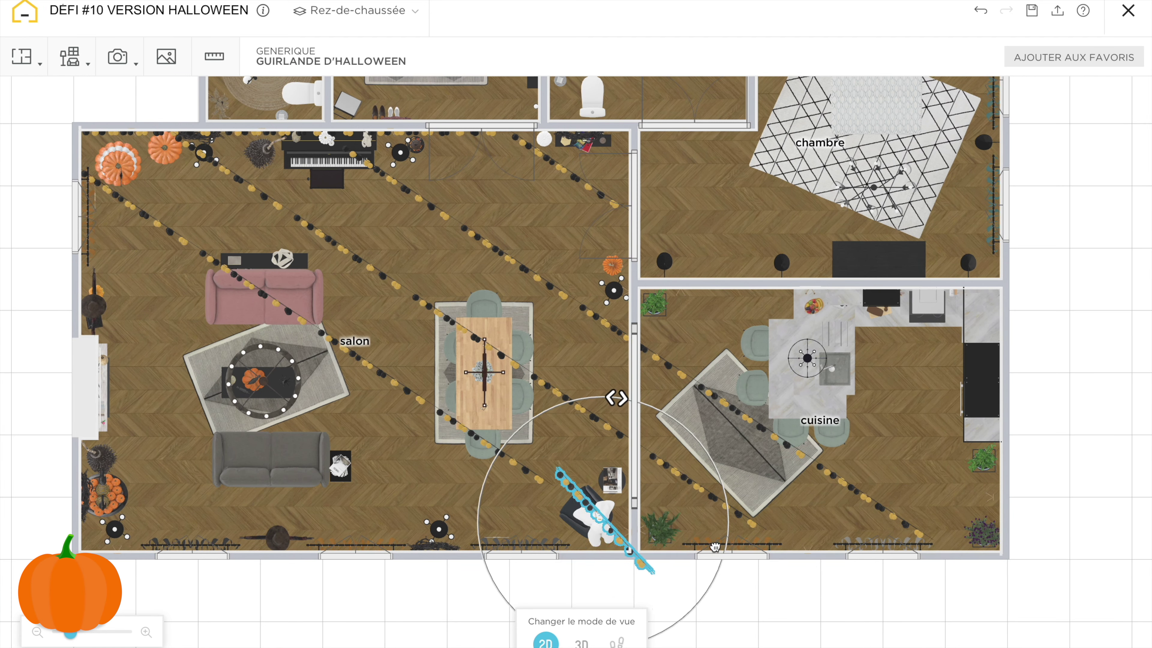
Step: Try to fill the fireplace side of the living room with more parallel rows of duplicated garlands
{"action": "left_click_drag", "start_coordinate": [812, 562], "coordinate": [132, 318]}
{"action": "left_click", "coordinate": [155, 389]}
{"action": "left_click", "coordinate": [267, 465]}
{"action": "left_click", "coordinate": [383, 543]}
{"action": "left_click_drag", "start_coordinate": [458, 534], "coordinate": [241, 485]}
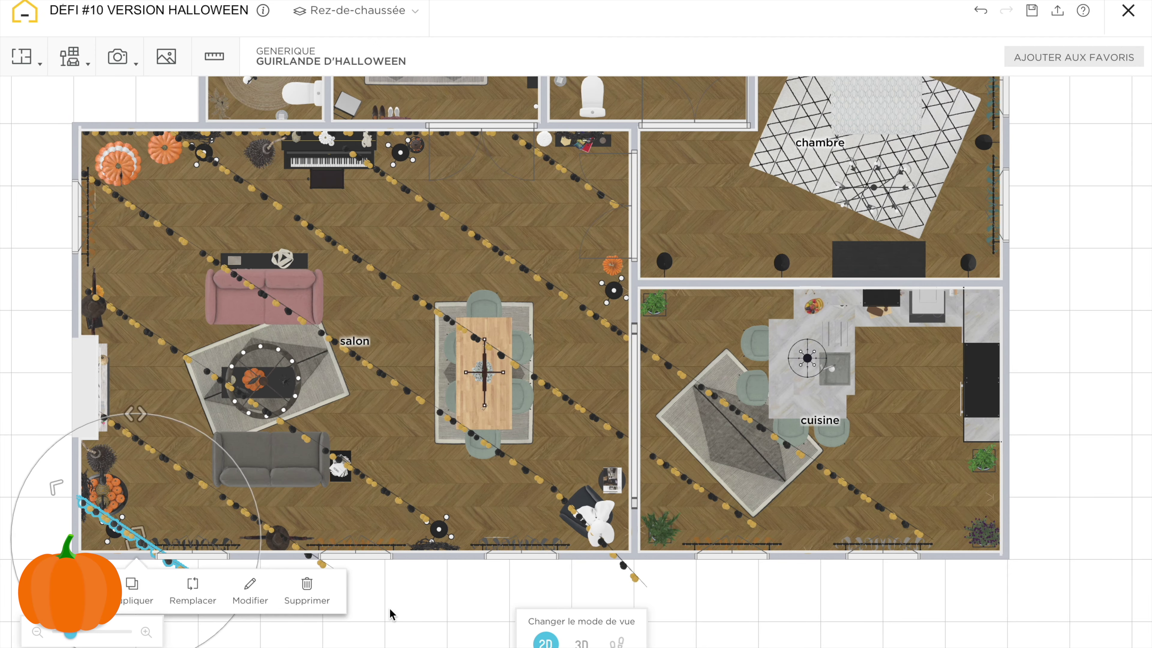
Step: Inspect the living room and its garlands in the first-person walkthrough view
{"action": "left_click", "coordinate": [618, 643]}
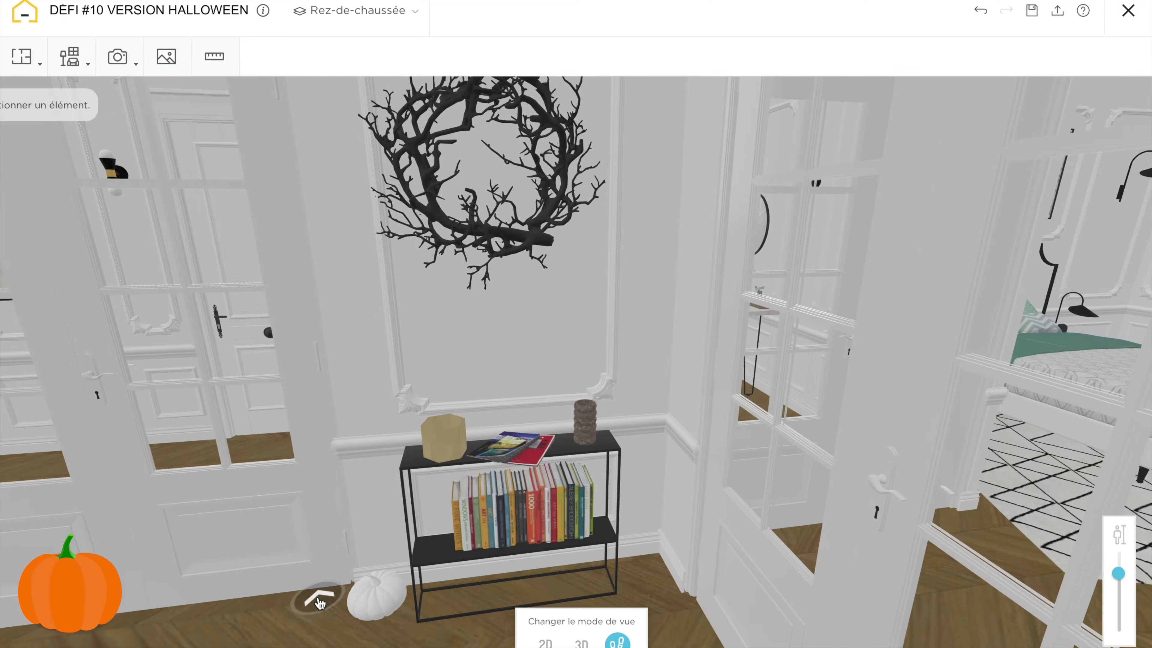
{"action": "left_click_drag", "start_coordinate": [320, 604], "coordinate": [939, 631]}
{"action": "left_click_drag", "start_coordinate": [526, 531], "coordinate": [682, 620]}
Step: Duplicate the last wall garland in the 2D plan and angle the copy gently across the small bookshelf corner
{"action": "left_click", "coordinate": [546, 642]}
{"action": "left_click", "coordinate": [798, 221]}
{"action": "left_click", "coordinate": [794, 272]}
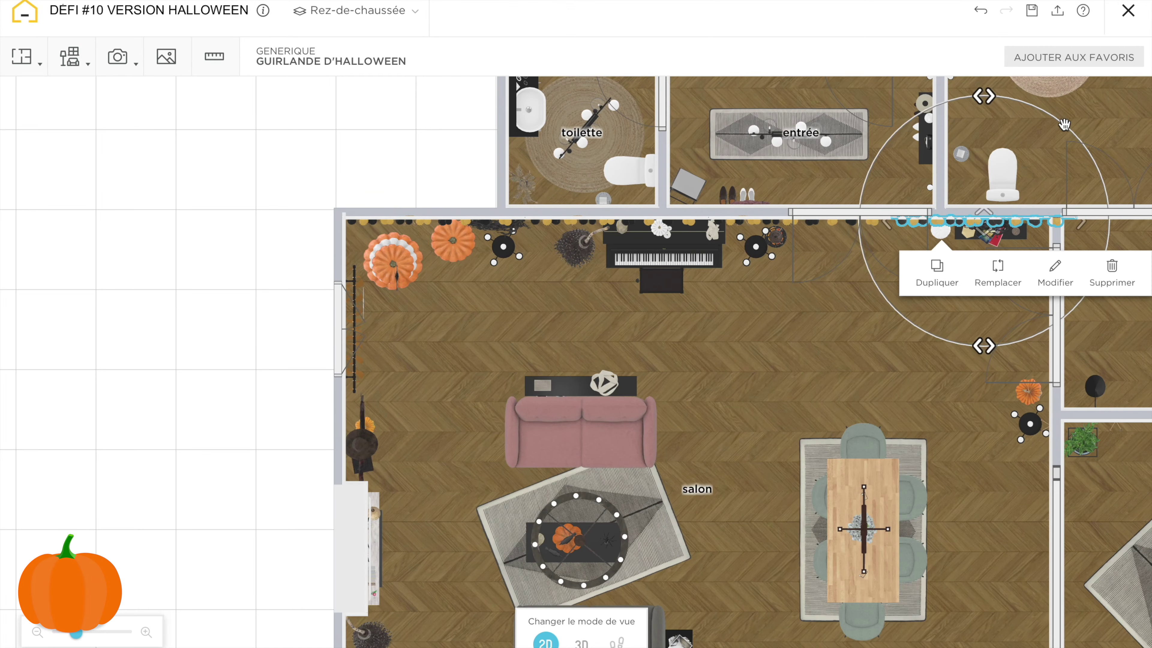
Step: Duplicate the gently angled garland into an aligned diagonal row from the piano to the kitchen-side wall
{"action": "left_click", "coordinate": [938, 307]}
{"action": "left_click_drag", "start_coordinate": [1088, 299], "coordinate": [593, 239]}
{"action": "left_click", "coordinate": [649, 307]}
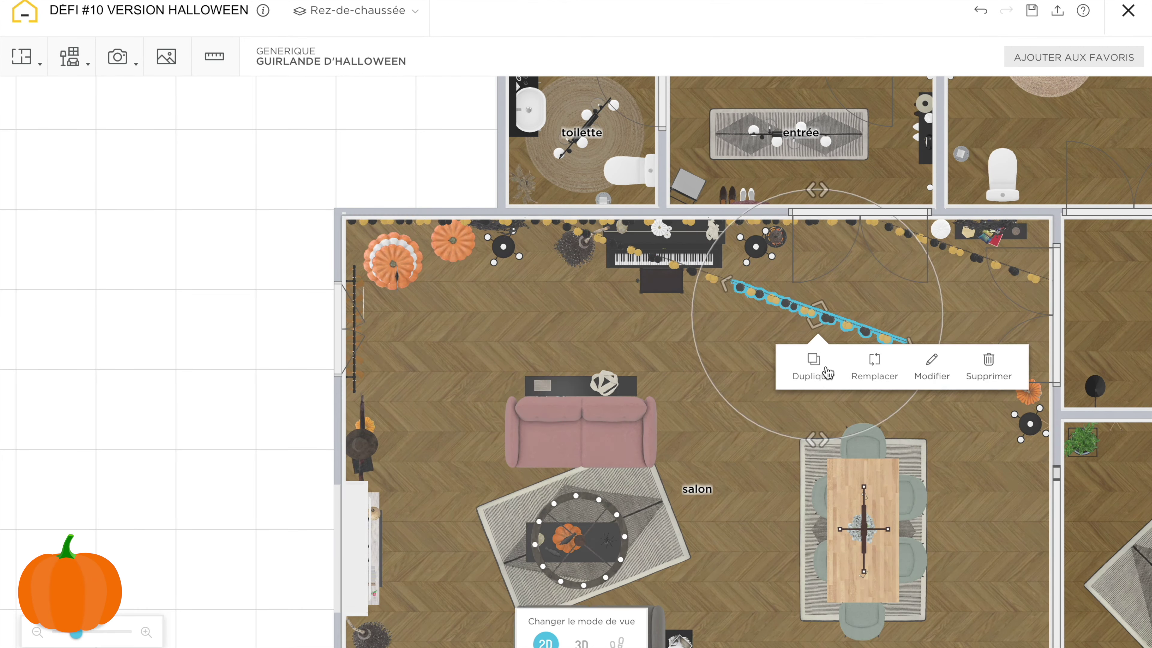
{"action": "left_click", "coordinate": [824, 368]}
{"action": "left_click_drag", "start_coordinate": [939, 362], "coordinate": [927, 360]}
{"action": "left_click", "coordinate": [982, 418]}
Step: Cover the rest of the living room and kitchen with parallel diagonal rows of duplicated garlands
{"action": "left_click_drag", "start_coordinate": [1100, 414], "coordinate": [399, 293]}
{"action": "left_click", "coordinate": [447, 356]}
{"action": "left_click", "coordinate": [603, 403]}
{"action": "scroll", "coordinate": [953, 476], "scroll_direction": "down", "scroll_amount": 5}
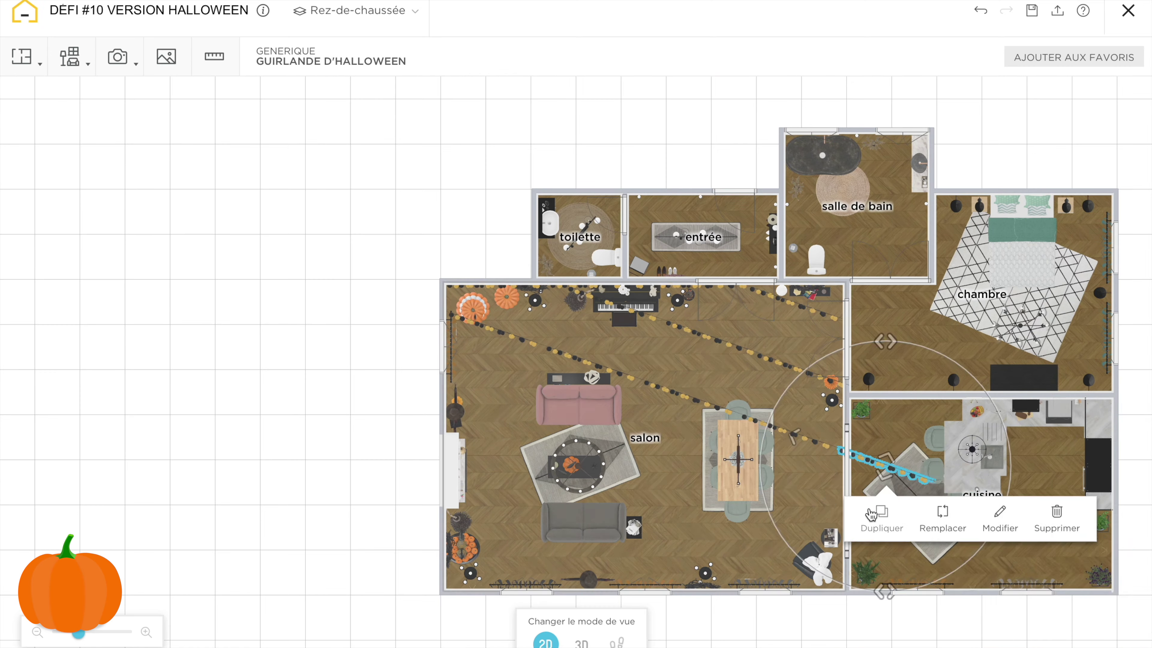
{"action": "left_click", "coordinate": [880, 514]}
{"action": "left_click", "coordinate": [982, 549]}
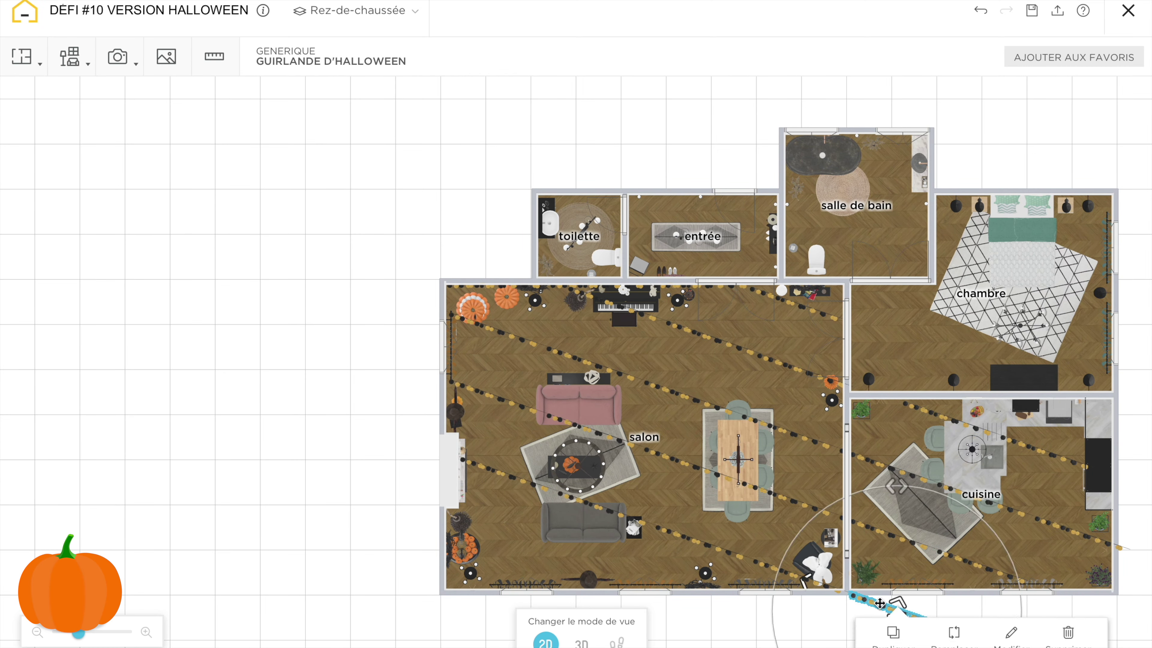
{"action": "left_click", "coordinate": [489, 611]}
Step: Examine the garland rows from inside the living room in the 3D and walkthrough views
{"action": "left_click", "coordinate": [581, 644]}
{"action": "left_click", "coordinate": [617, 643]}
{"action": "left_click", "coordinate": [573, 395]}
{"action": "left_click_drag", "start_coordinate": [572, 513], "coordinate": [206, 595]}
{"action": "left_click_drag", "start_coordinate": [908, 567], "coordinate": [439, 551]}
{"action": "left_click", "coordinate": [581, 644]}
{"action": "left_click_drag", "start_coordinate": [649, 435], "coordinate": [650, 615]}
{"action": "scroll", "coordinate": [650, 590], "scroll_direction": "up", "scroll_amount": 5}
Step: Repaint the living room ceiling with a matte paint in a dark shade from the black range
{"action": "left_click", "coordinate": [585, 161]}
{"action": "left_click", "coordinate": [631, 204]}
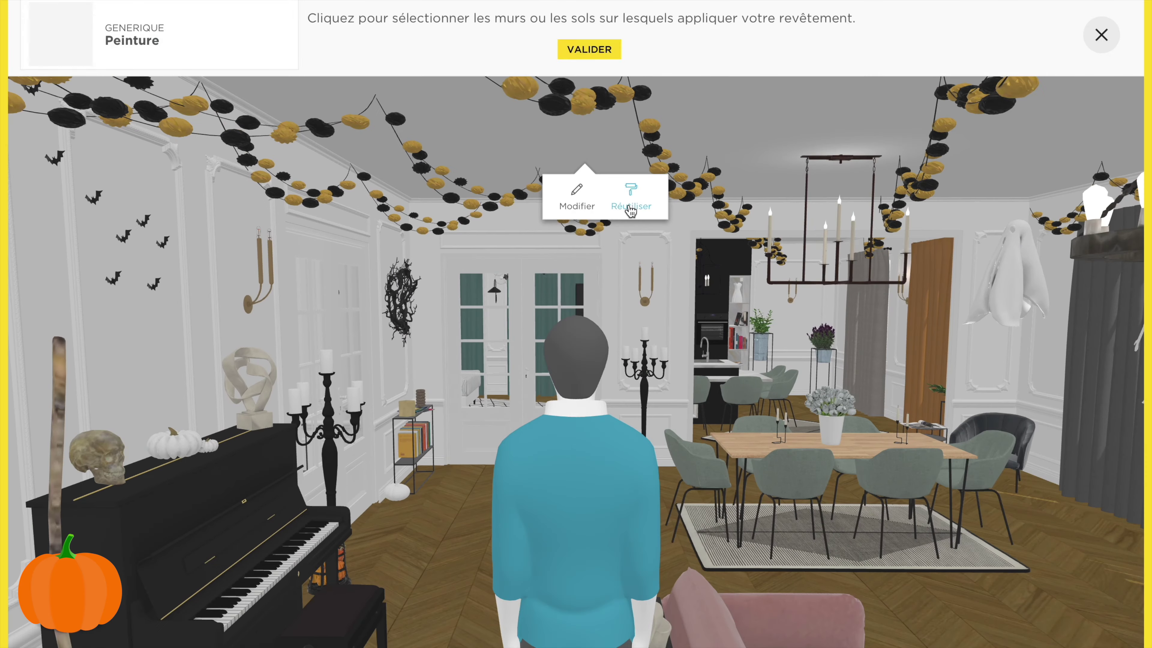
{"action": "left_click", "coordinate": [1101, 35]}
{"action": "left_click", "coordinate": [577, 198]}
{"action": "left_click", "coordinate": [1127, 229]}
{"action": "left_click", "coordinate": [960, 424]}
{"action": "left_click", "coordinate": [1008, 383]}
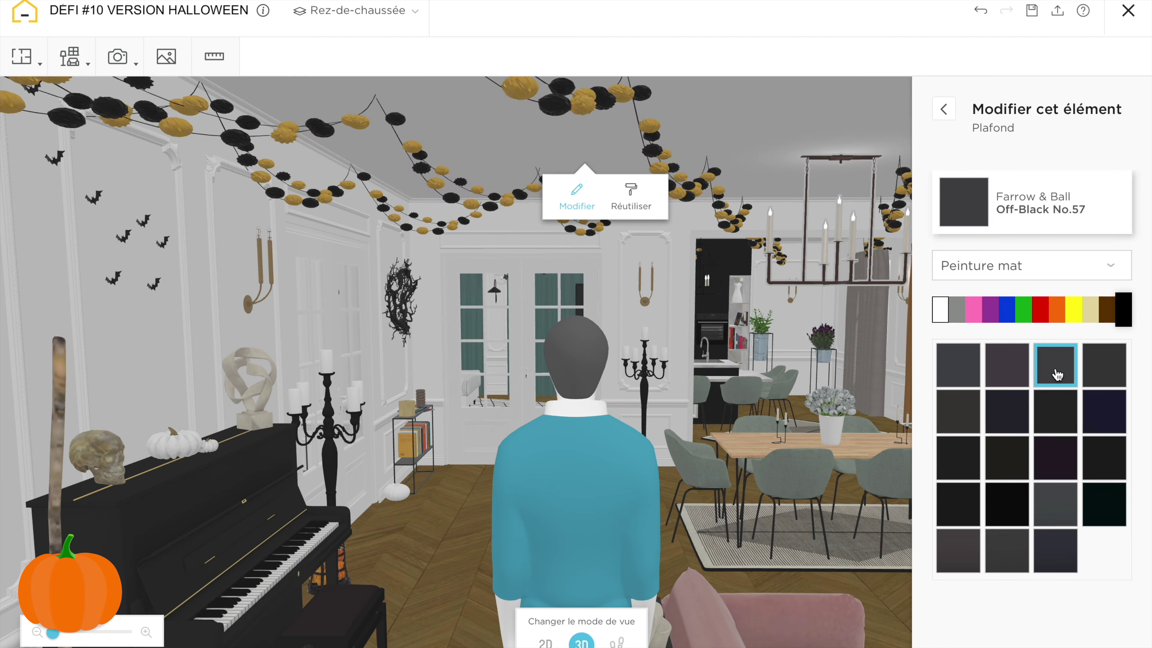
{"action": "left_click", "coordinate": [1055, 506]}
{"action": "left_click", "coordinate": [631, 204]}
{"action": "left_click", "coordinate": [1102, 35]}
Step: Examine the dark ceiling, garlands and decorated walls of the living room from several angles
{"action": "scroll", "coordinate": [654, 342], "scroll_direction": "down", "scroll_amount": 5}
{"action": "mouse_move", "coordinate": [576, 590]}
{"action": "left_mouse_down"}
{"action": "mouse_move", "coordinate": [755, 597]}
{"action": "mouse_move", "coordinate": [744, 431]}
{"action": "left_mouse_up"}
{"action": "left_click_drag", "start_coordinate": [744, 89], "coordinate": [740, 294]}
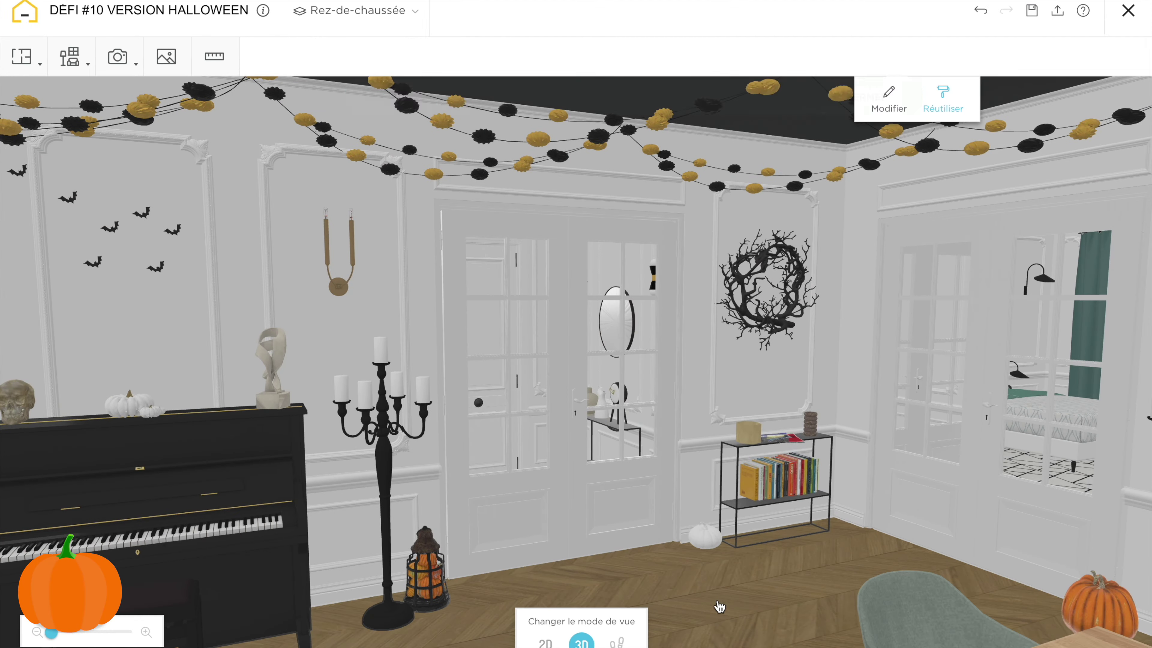
{"action": "scroll", "coordinate": [574, 463], "scroll_direction": "down", "scroll_amount": 5}
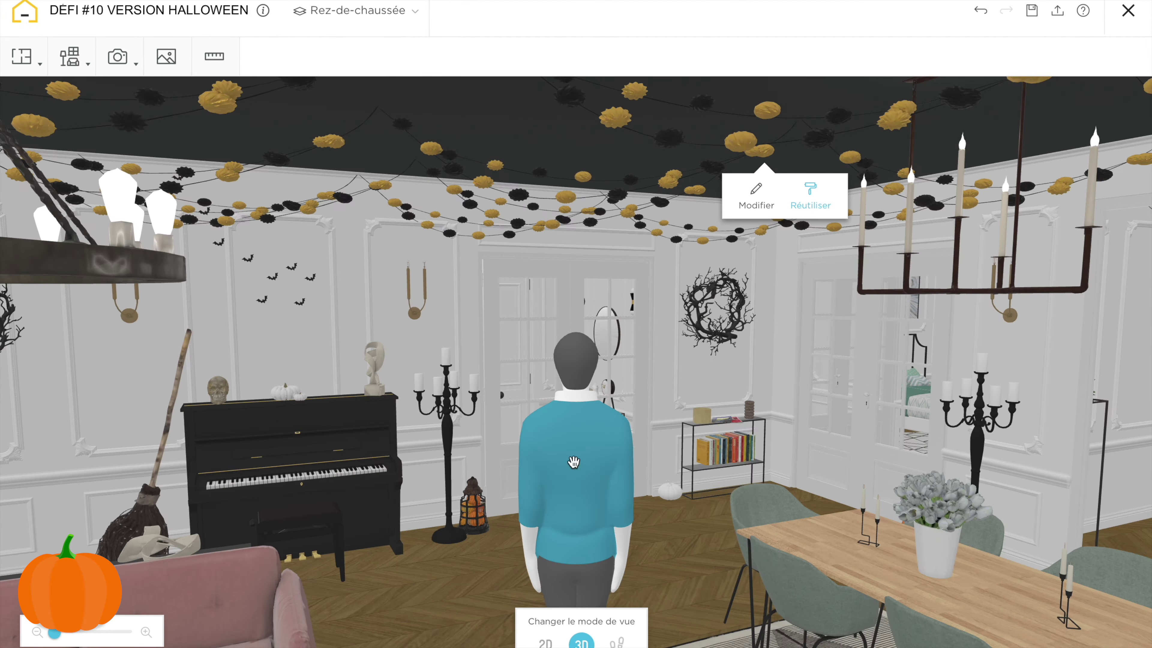
{"action": "left_click", "coordinate": [760, 521]}
{"action": "left_click_drag", "start_coordinate": [205, 430], "coordinate": [151, 464]}
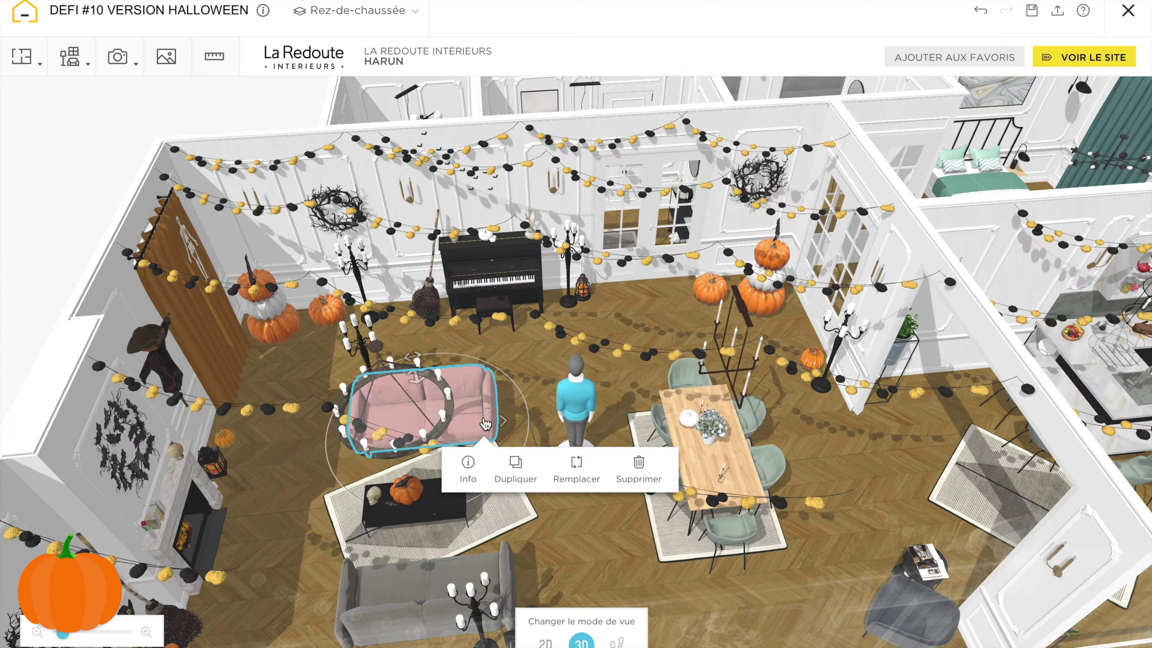
Step: Replace the pink sofa beside the coffee table with a grey one matching the opposite sofa
{"action": "left_click", "coordinate": [576, 472]}
{"action": "left_click", "coordinate": [46, 400]}
{"action": "scroll", "coordinate": [466, 417], "scroll_direction": "down", "scroll_amount": 10}
{"action": "scroll", "coordinate": [831, 193], "scroll_direction": "up", "scroll_amount": 10}
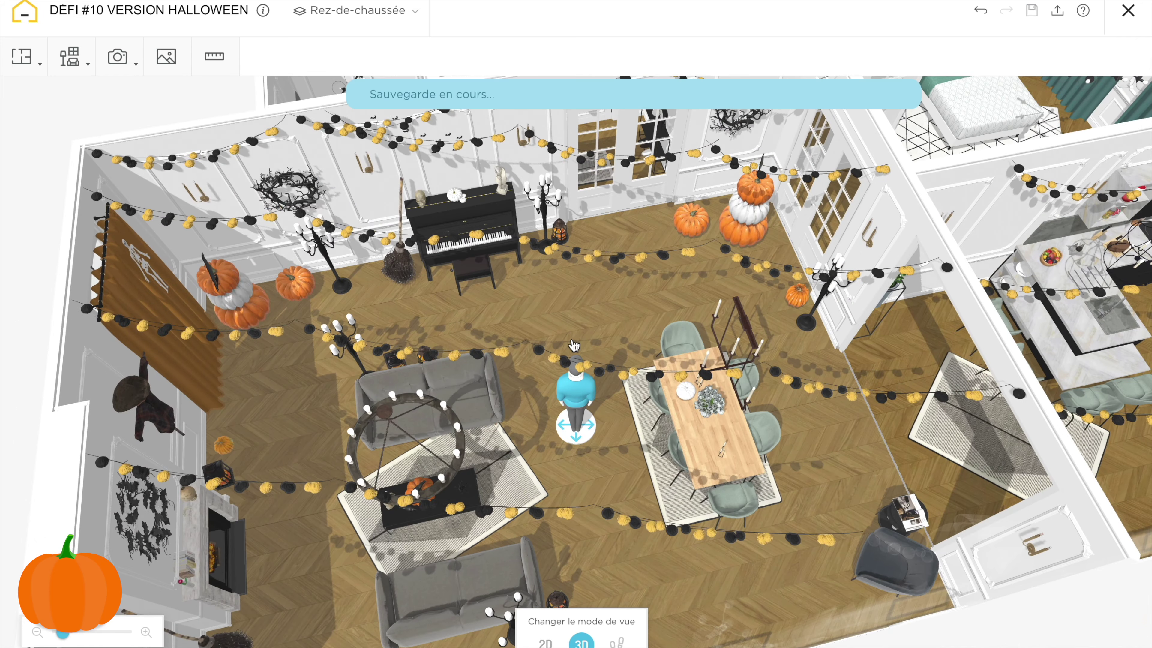
{"action": "left_click", "coordinate": [836, 281]}
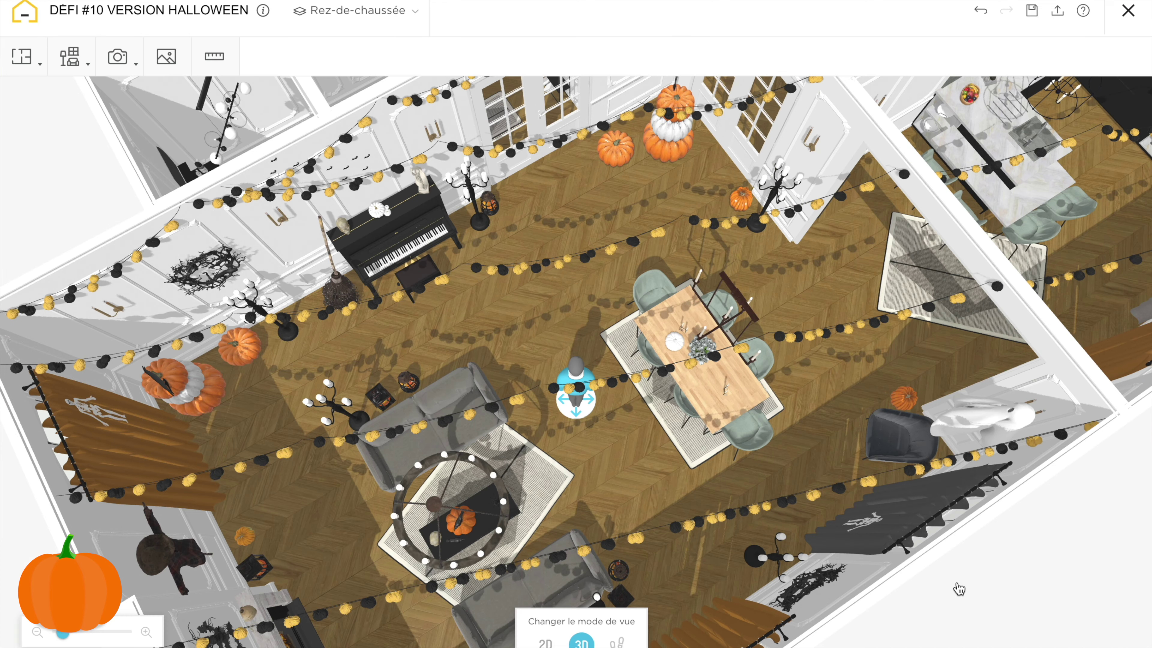
Step: Place a Citrouille d'Halloween pumpkin on the dining table beside the white pumpkin
{"action": "scroll", "coordinate": [680, 454], "scroll_direction": "up", "scroll_amount": 5}
{"action": "left_click_drag", "start_coordinate": [680, 454], "coordinate": [697, 513]}
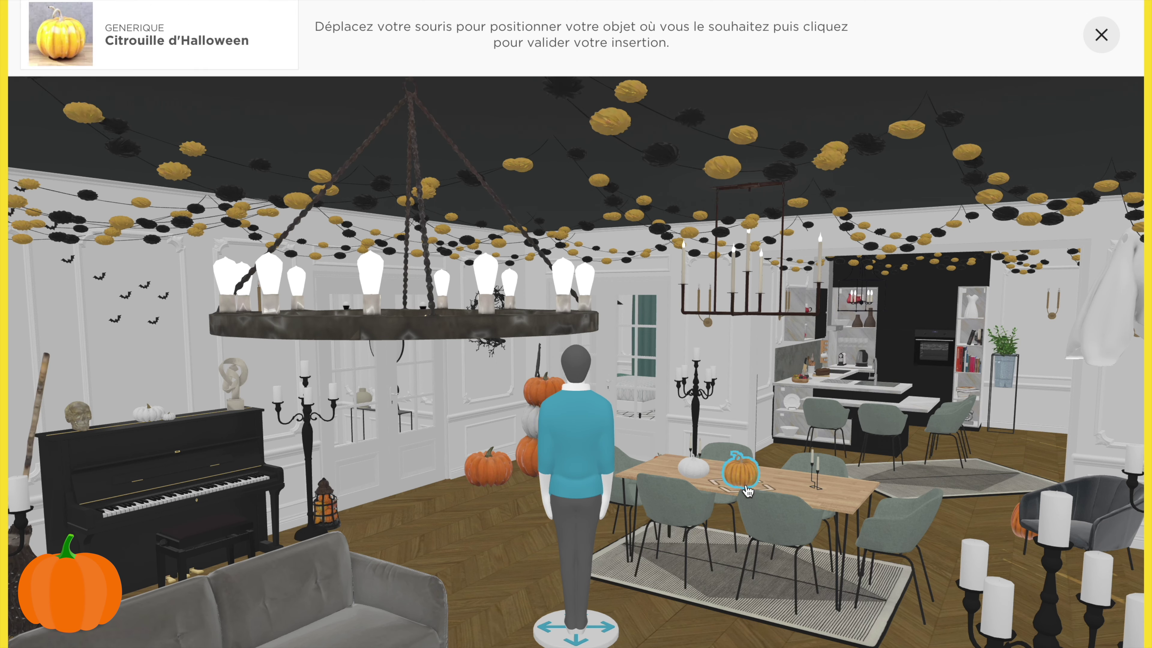
{"action": "left_click", "coordinate": [755, 474]}
{"action": "left_click", "coordinate": [699, 473]}
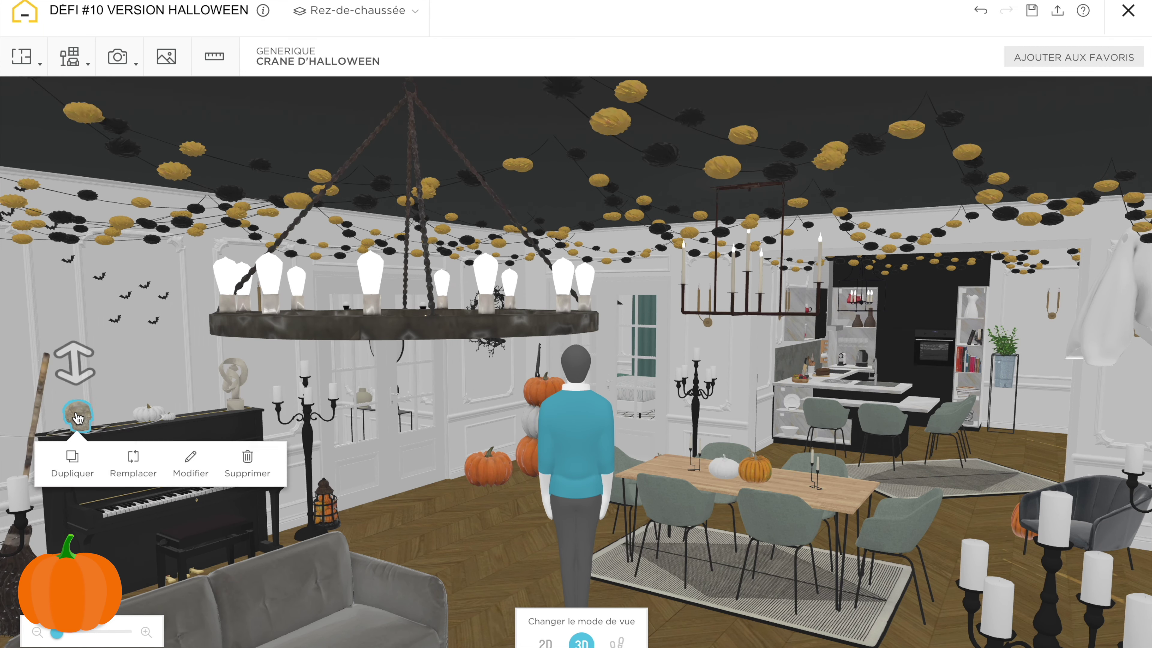
Step: Decorate the dining table with a copy of the piano's skull and black candlesticks from the Bougeoirs catalogue
{"action": "left_click", "coordinate": [69, 56]}
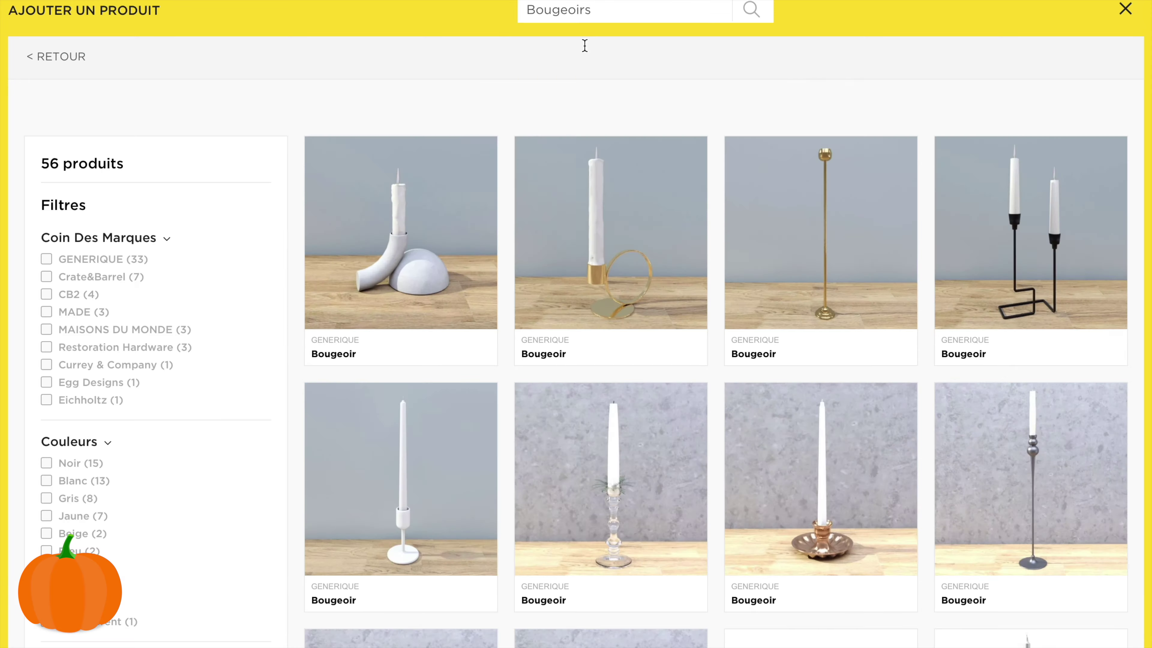
{"action": "scroll", "coordinate": [530, 479], "scroll_direction": "down", "scroll_amount": 10}
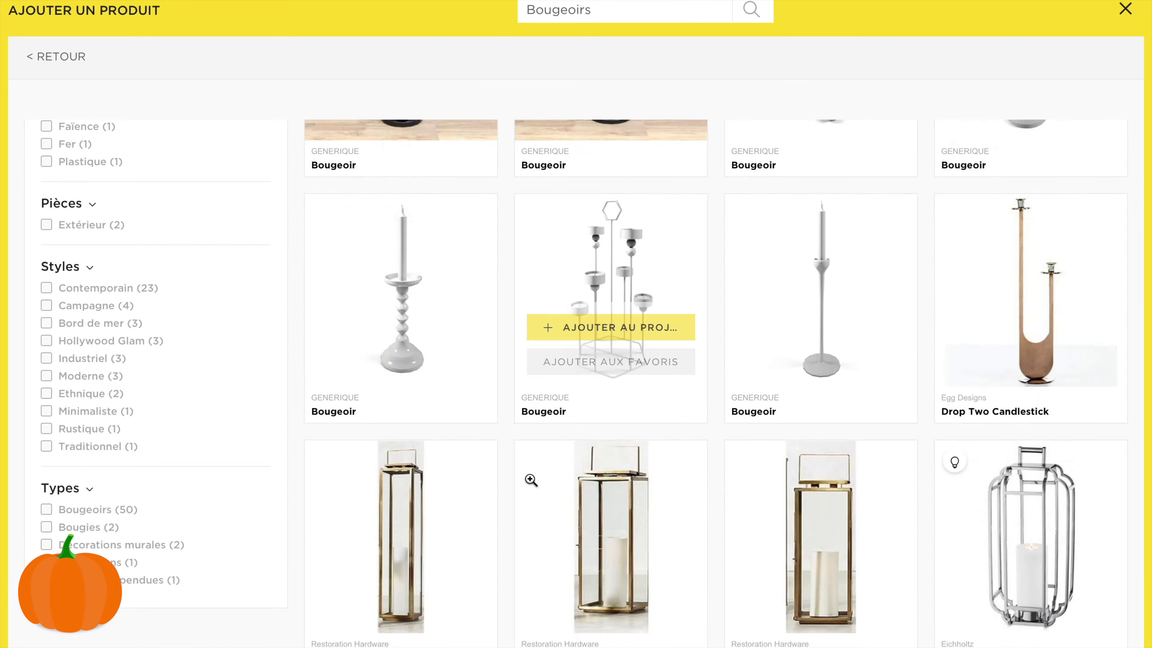
{"action": "left_click", "coordinate": [422, 562]}
{"action": "left_click", "coordinate": [694, 471]}
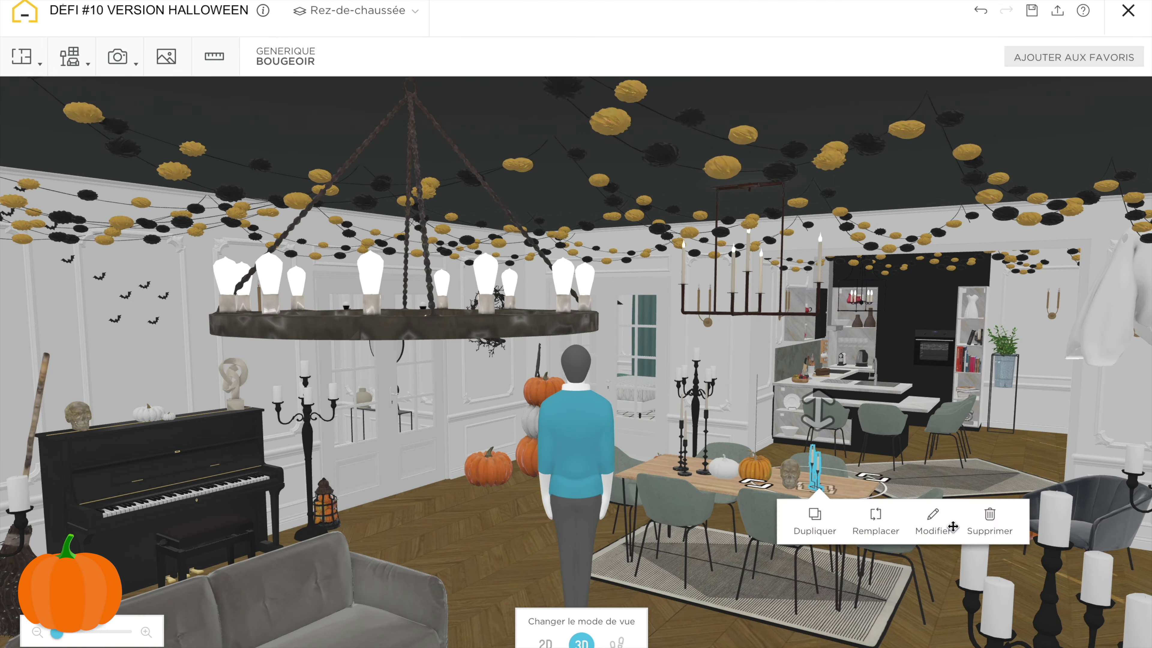
Step: Replace one green dining chair with the ALBA - Chaise vintage en hévéa
{"action": "left_click", "coordinate": [472, 539]}
{"action": "mouse_move", "coordinate": [471, 539]}
{"action": "left_mouse_down"}
{"action": "mouse_move", "coordinate": [771, 567]}
{"action": "mouse_move", "coordinate": [507, 507]}
{"action": "mouse_move", "coordinate": [486, 538]}
{"action": "left_mouse_up"}
{"action": "left_click", "coordinate": [775, 549]}
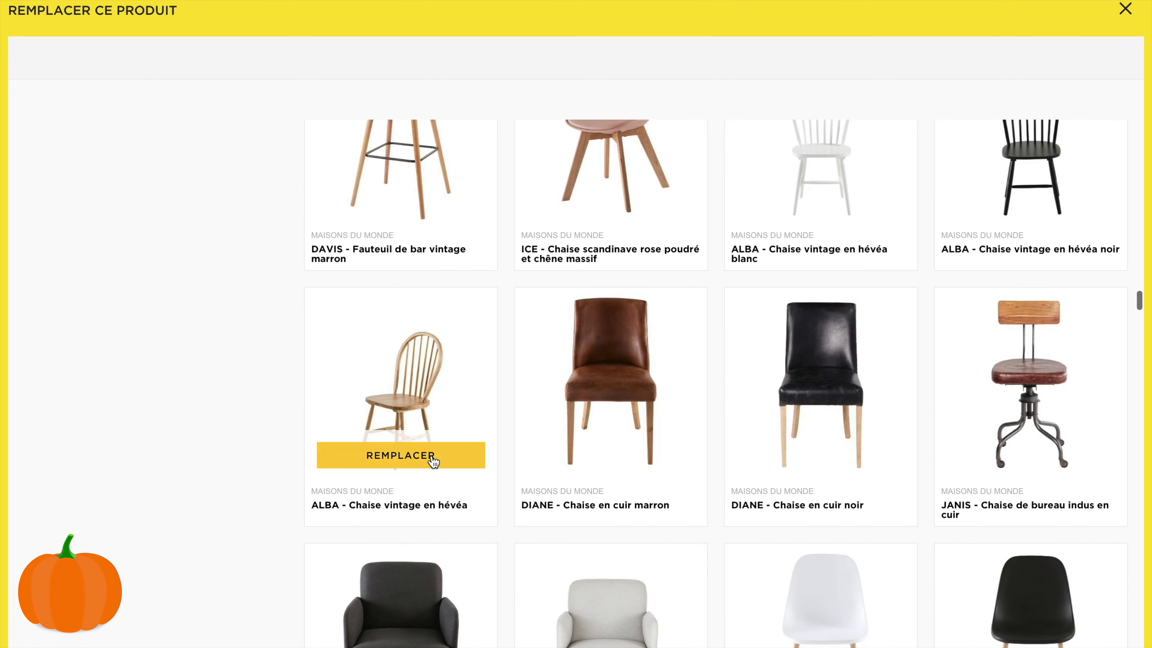
{"action": "left_click", "coordinate": [401, 455]}
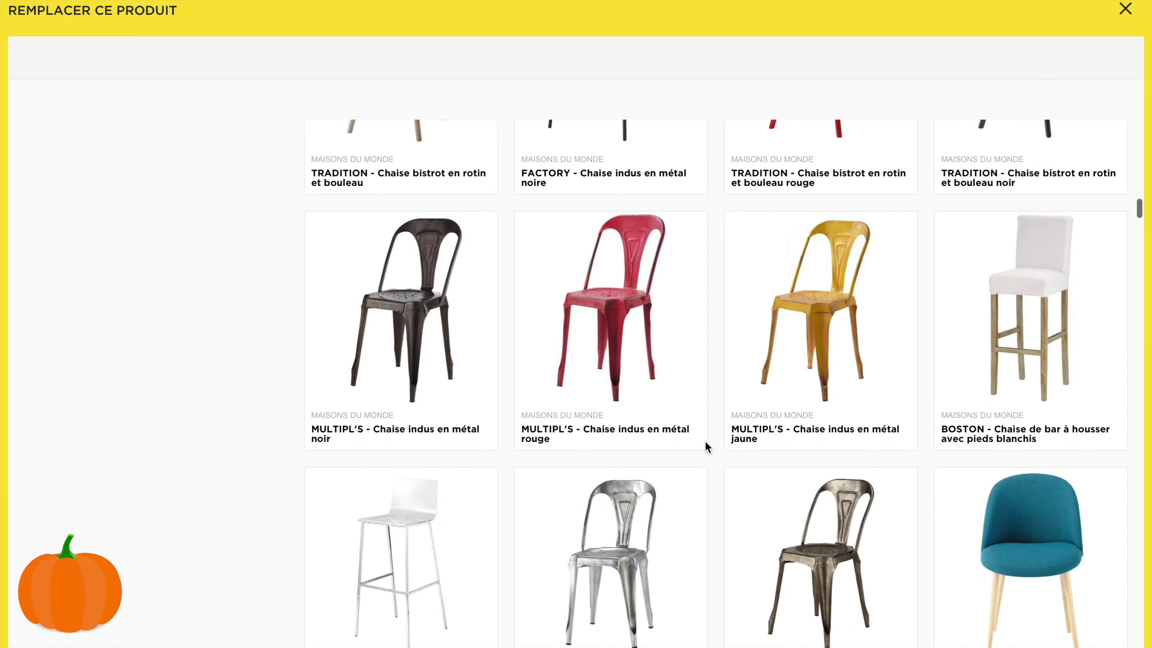
Step: Replace the remaining green dining chairs with mismatched wooden models, including a beige Louis medallion chair and a bistro chair
{"action": "scroll", "coordinate": [705, 447], "scroll_direction": "down", "scroll_amount": 10}
{"action": "scroll", "coordinate": [707, 443], "scroll_direction": "down", "scroll_amount": 15}
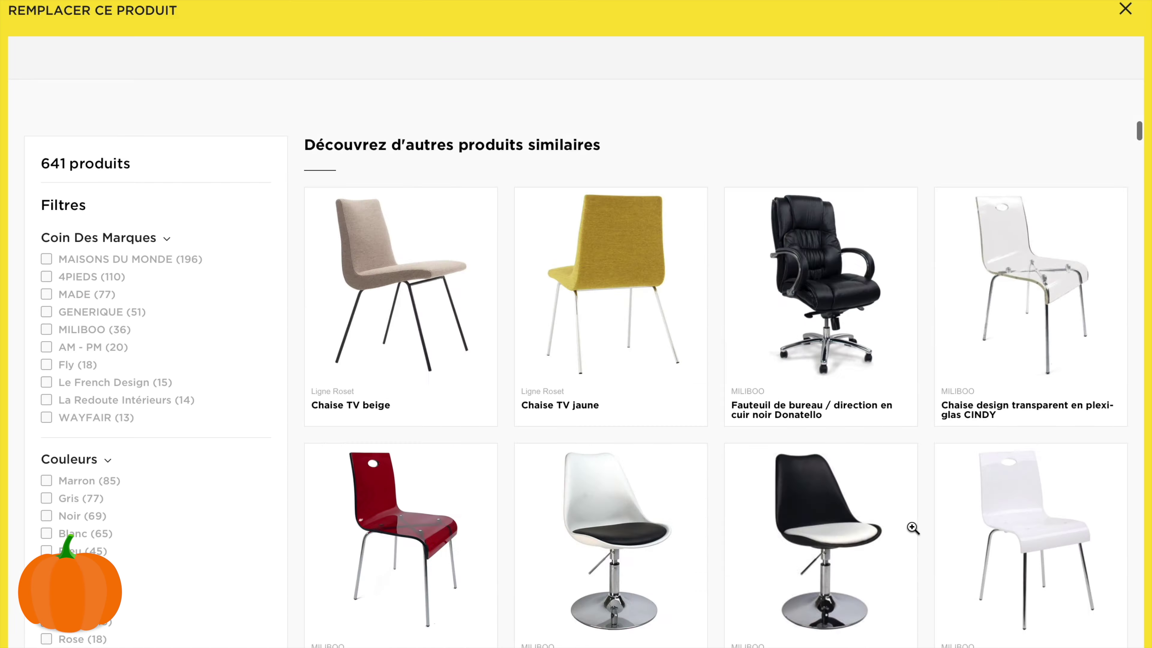
{"action": "scroll", "coordinate": [65, 312], "scroll_direction": "down", "scroll_amount": 5}
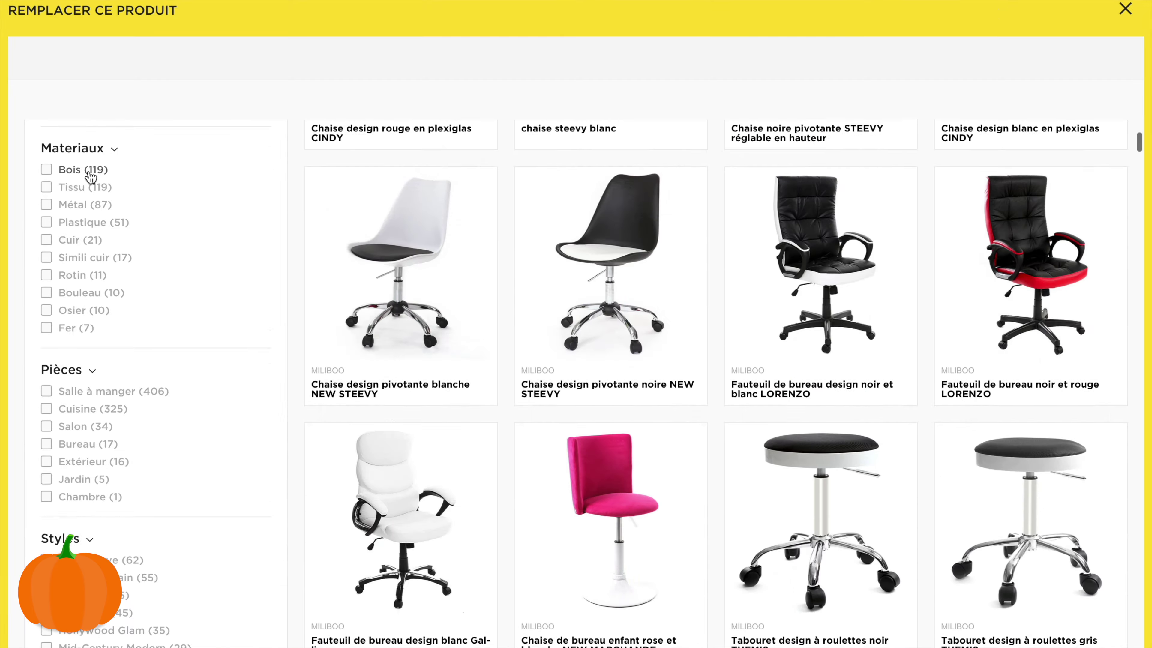
{"action": "scroll", "coordinate": [588, 497], "scroll_direction": "down", "scroll_amount": 20}
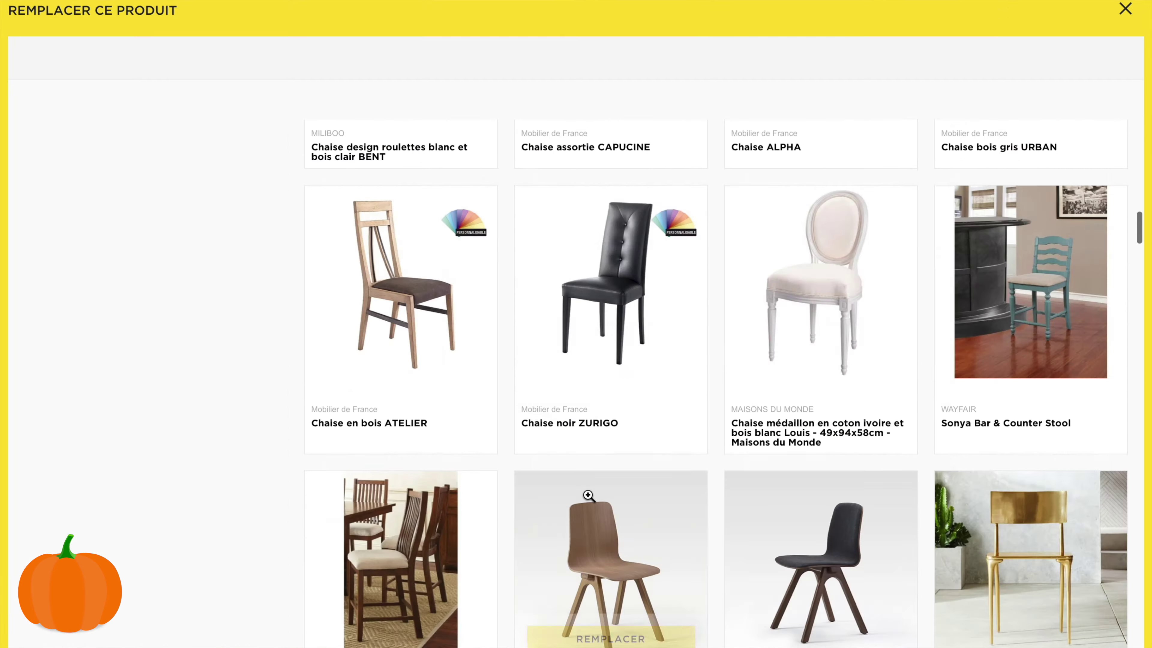
{"action": "left_click", "coordinate": [1005, 345]}
{"action": "left_click", "coordinate": [513, 477]}
{"action": "left_click_drag", "start_coordinate": [453, 601], "coordinate": [589, 433]}
{"action": "left_click", "coordinate": [597, 474]}
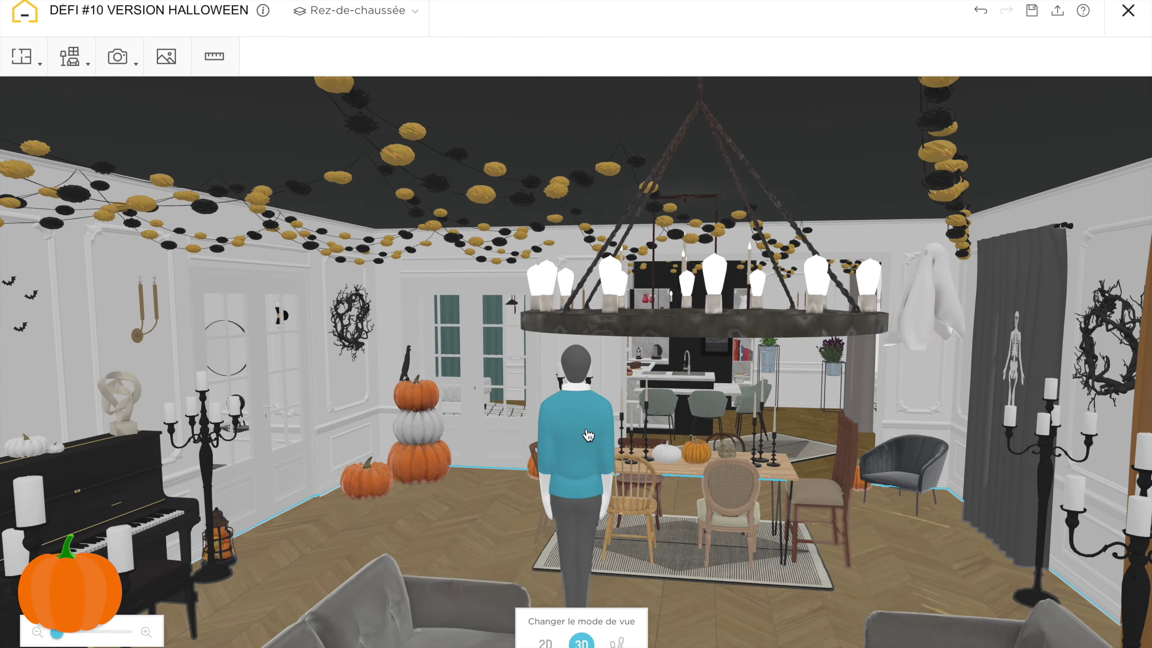
Step: Add a generic cushion from the Coussins catalogue to the grey sofa nearest the piano
{"action": "left_click", "coordinate": [972, 329]}
{"action": "left_click", "coordinate": [939, 400]}
{"action": "left_click", "coordinate": [425, 454]}
{"action": "left_click", "coordinate": [599, 503]}
{"action": "left_click_drag", "start_coordinate": [580, 476], "coordinate": [459, 563]}
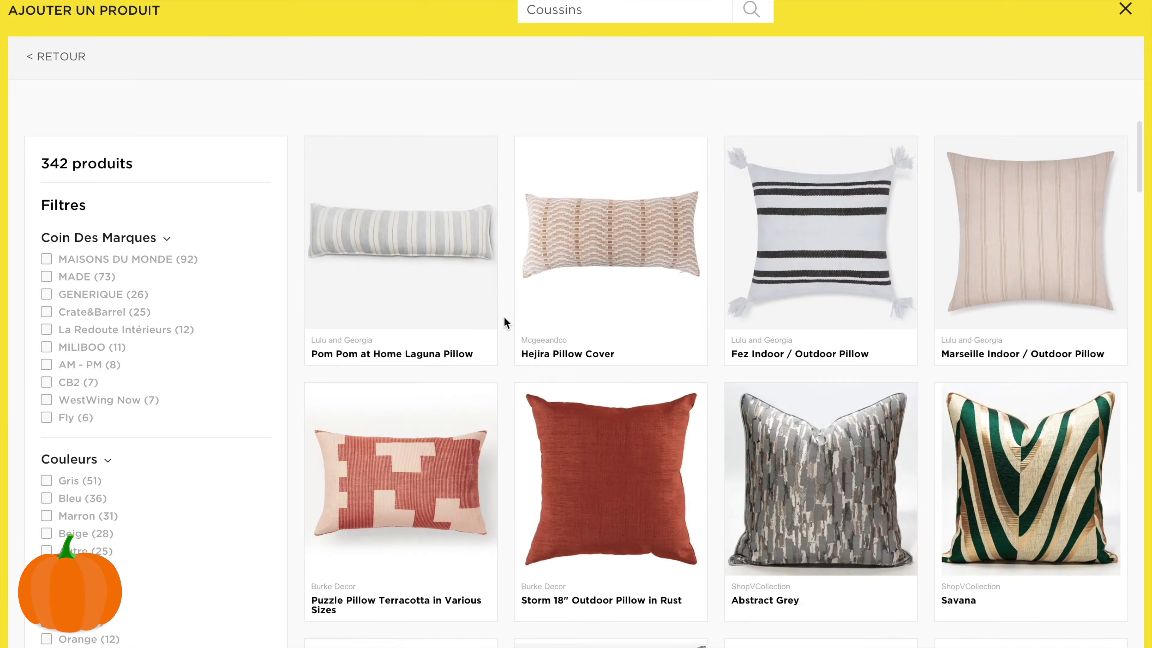
{"action": "scroll", "coordinate": [506, 322], "scroll_direction": "down", "scroll_amount": 5}
{"action": "left_click", "coordinate": [592, 368]}
{"action": "left_click", "coordinate": [371, 375]}
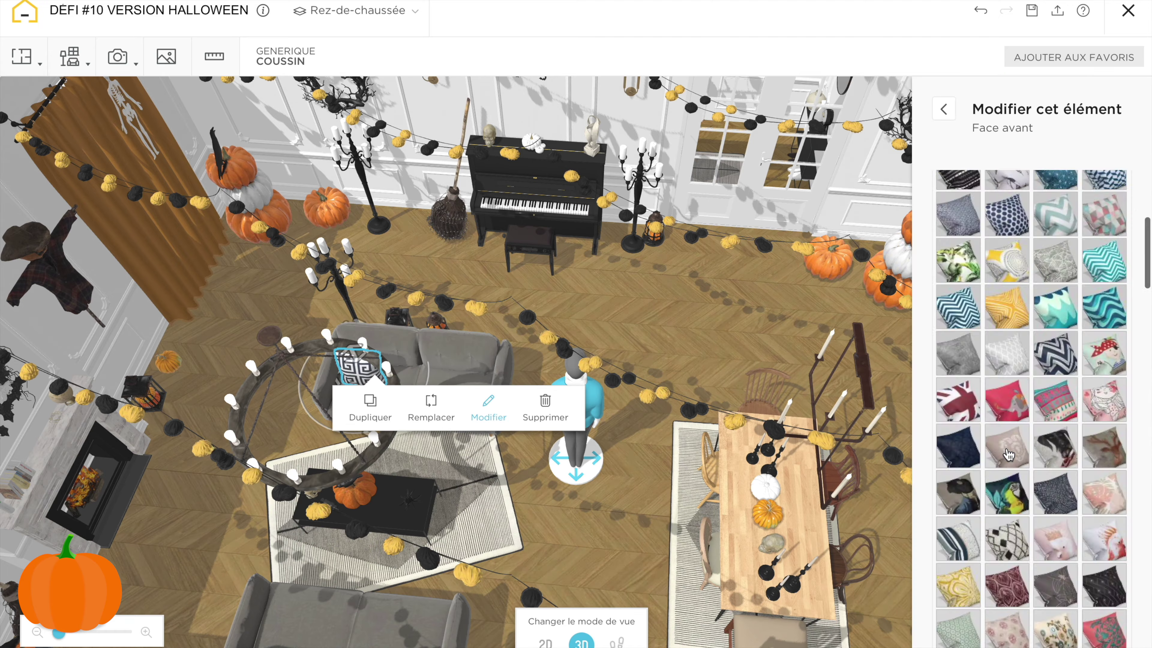
Step: Change the sofa cushion's front and back faces to the plain burnt-orange leather finish
{"action": "scroll", "coordinate": [999, 454], "scroll_direction": "down", "scroll_amount": 10}
{"action": "left_click", "coordinate": [1000, 592]}
{"action": "left_click", "coordinate": [1029, 531]}
{"action": "scroll", "coordinate": [1029, 531], "scroll_direction": "down", "scroll_amount": 10}
{"action": "left_click", "coordinate": [1102, 382]}
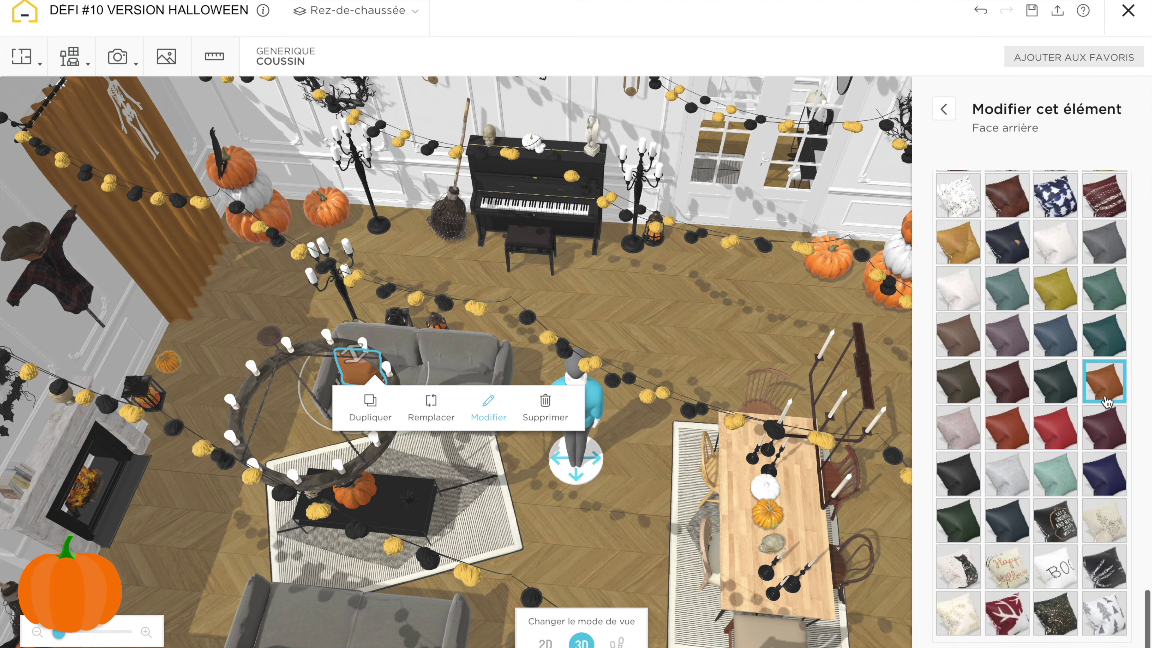
Step: Duplicate the orange cushion so that each grey sofa has one at both ends
{"action": "left_click", "coordinate": [370, 407]}
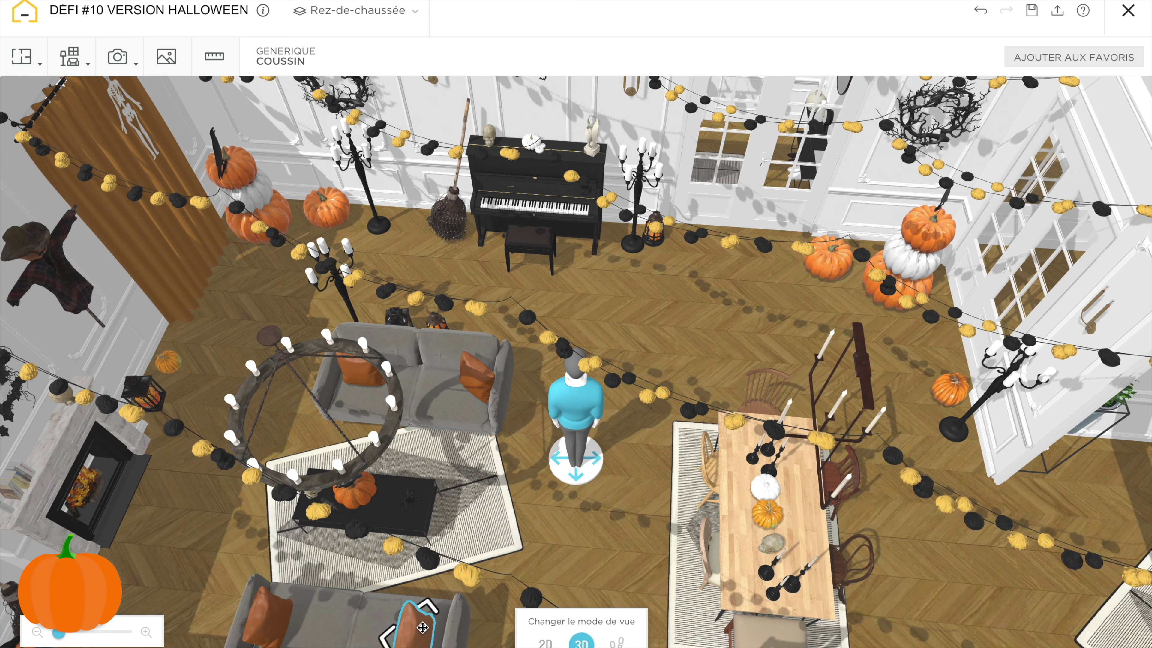
{"action": "left_click", "coordinate": [410, 631]}
{"action": "left_click", "coordinate": [702, 277]}
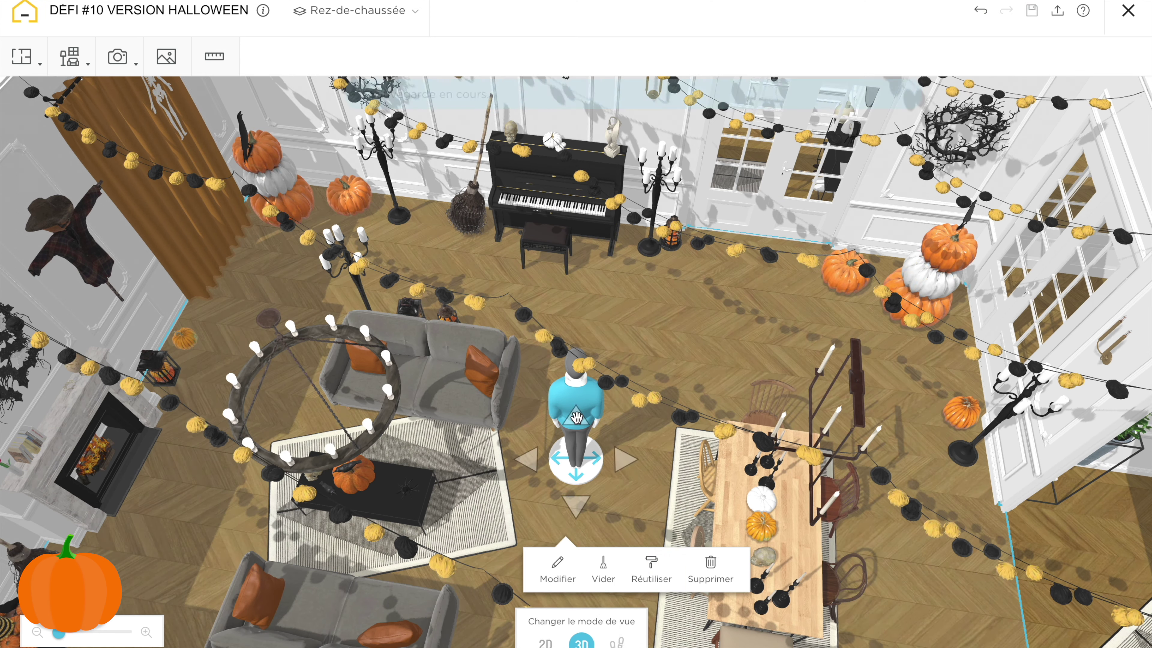
Step: Replace the everyday objects on the mantelpiece with copies of the dining table's black candlesticks and save the project
{"action": "left_click_drag", "start_coordinate": [641, 361], "coordinate": [513, 313]}
{"action": "left_click", "coordinate": [512, 313]}
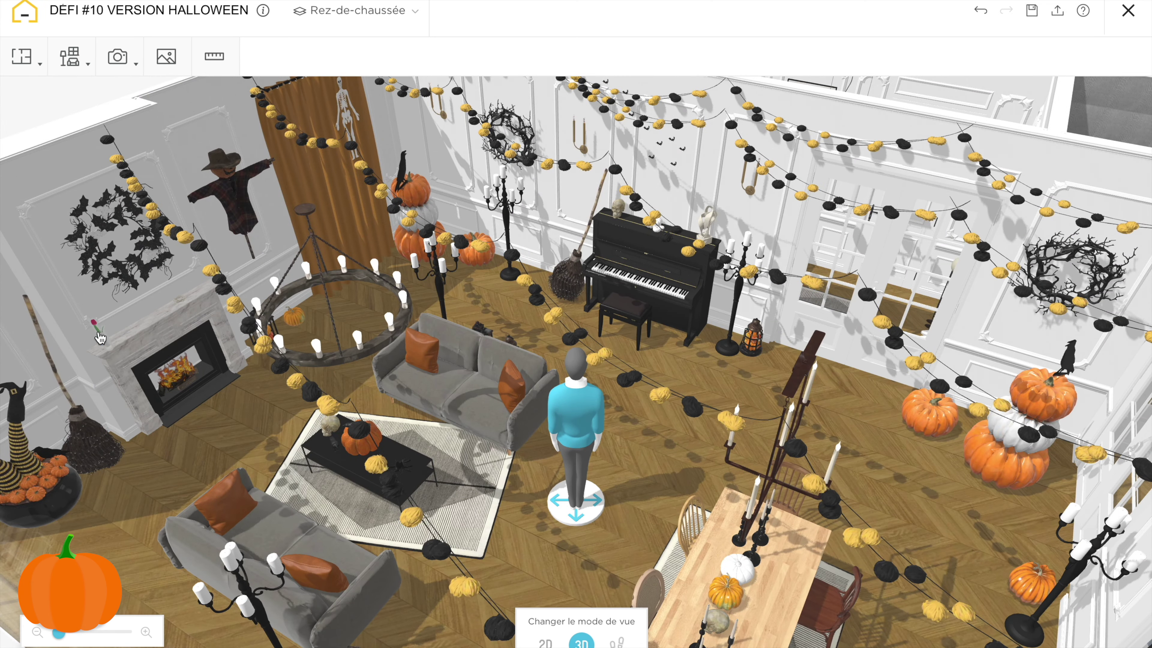
{"action": "left_click", "coordinate": [123, 336]}
{"action": "left_click", "coordinate": [39, 359]}
{"action": "left_click", "coordinate": [741, 583]}
{"action": "left_click", "coordinate": [172, 305]}
{"action": "left_click_drag", "start_coordinate": [154, 577], "coordinate": [134, 542]}
{"action": "left_click", "coordinate": [135, 543]}
{"action": "left_click", "coordinate": [1032, 10]}
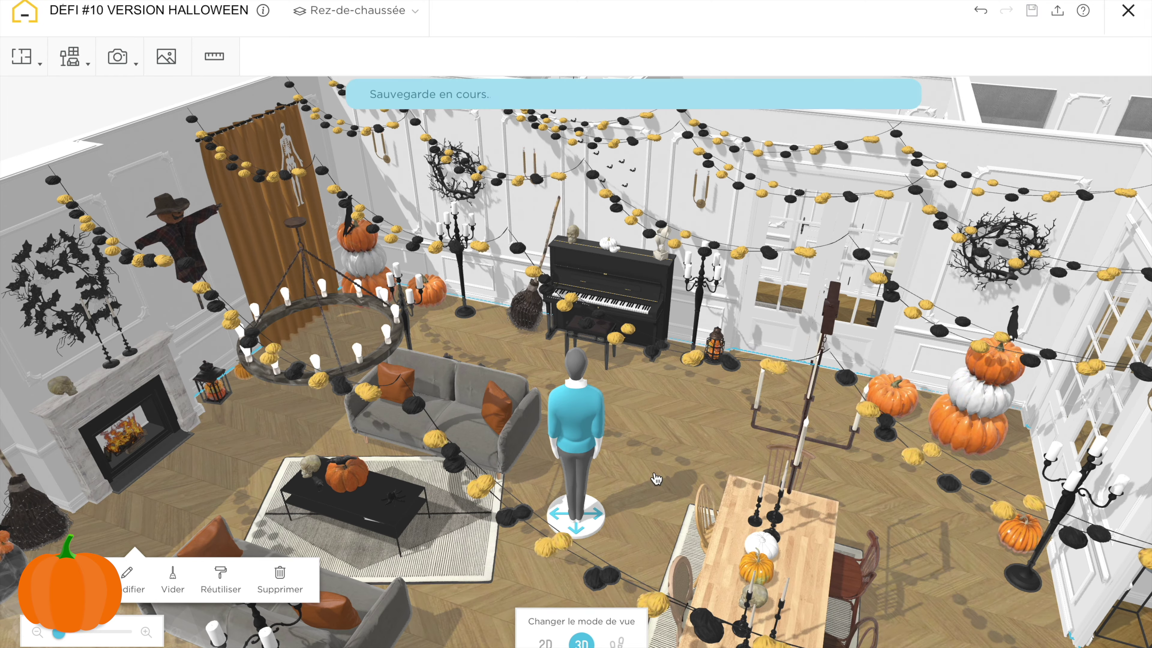
Step: Search the catalogue for "halloween" and add a Toile d'araignée Halloween spider web to the living room
{"action": "left_click_drag", "start_coordinate": [656, 445], "coordinate": [481, 322]}
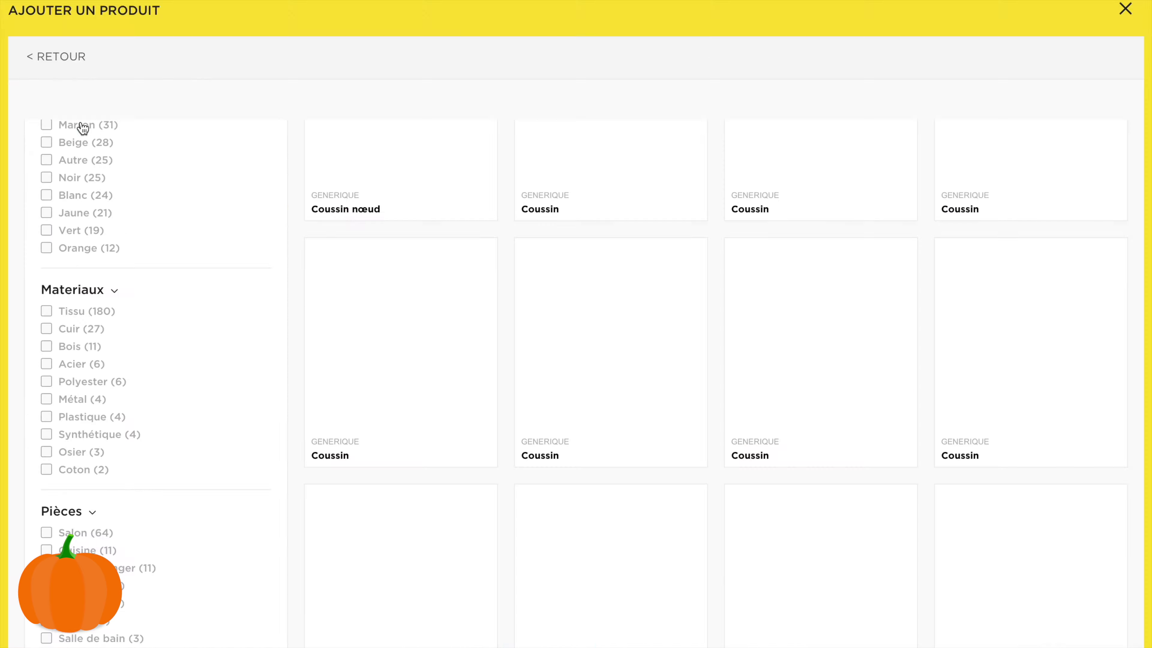
{"action": "type", "text": "halloween"}
{"action": "key", "text": "Return"}
{"action": "scroll", "coordinate": [633, 512], "scroll_direction": "down", "scroll_amount": 10}
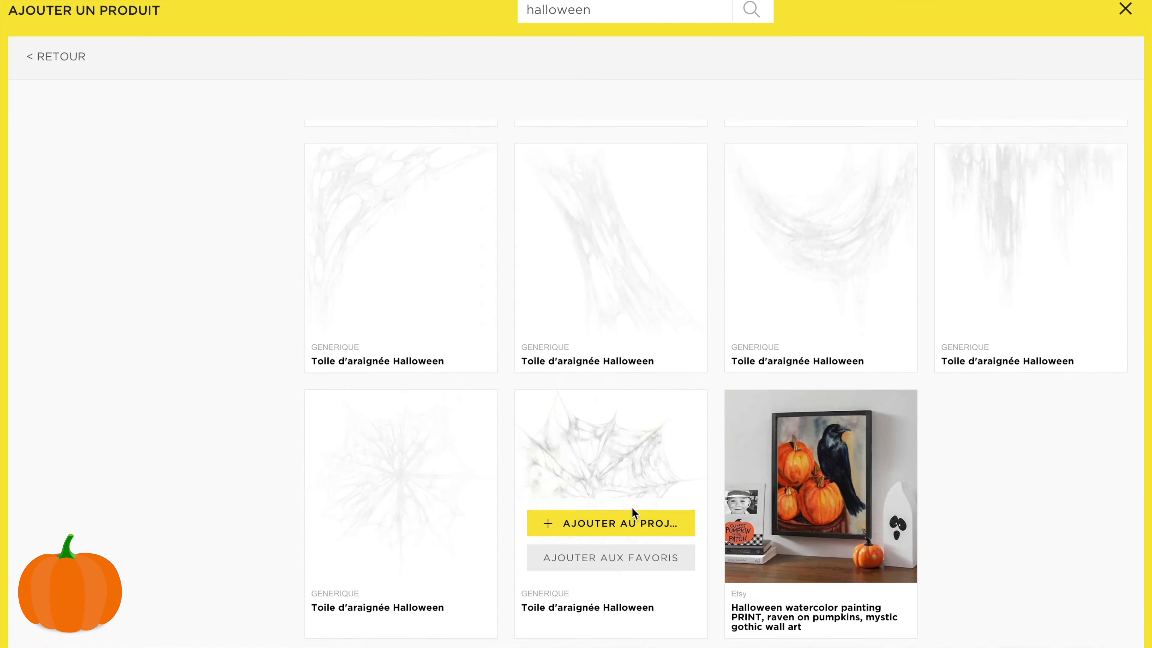
{"action": "left_click", "coordinate": [633, 512]}
{"action": "left_click", "coordinate": [807, 217]}
Step: Examine the living room's decorations in the 2D plan and from several 3D angles
{"action": "left_click", "coordinate": [546, 642]}
{"action": "scroll", "coordinate": [551, 548], "scroll_direction": "up", "scroll_amount": 3}
{"action": "left_click_drag", "start_coordinate": [551, 548], "coordinate": [831, 265]}
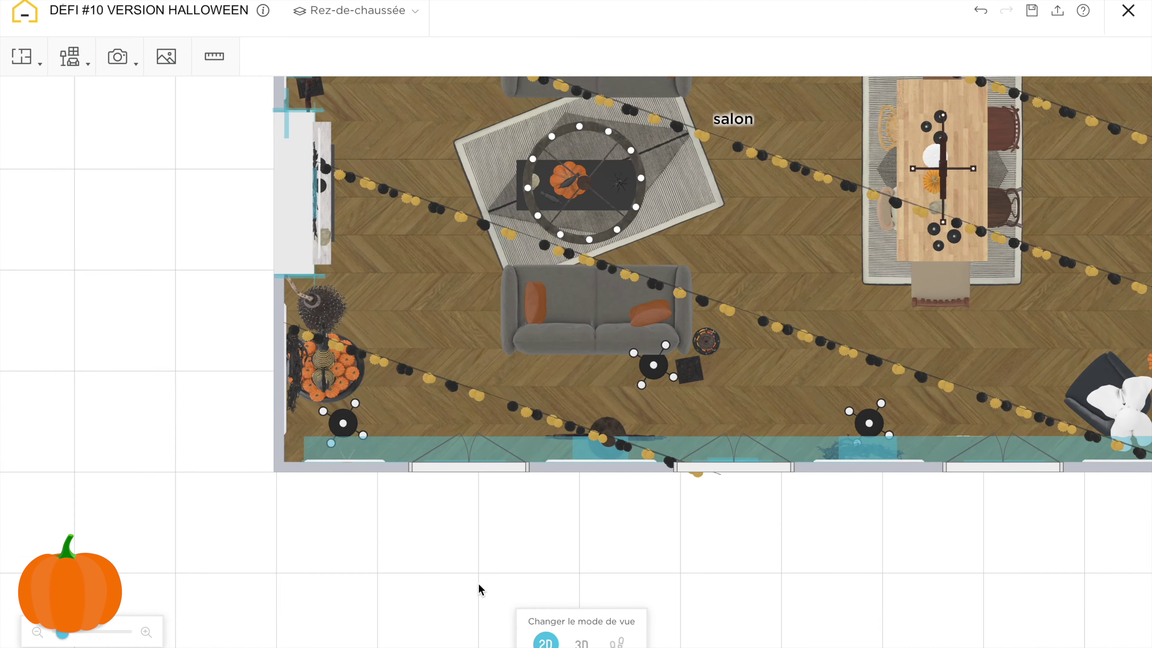
{"action": "scroll", "coordinate": [478, 582], "scroll_direction": "up", "scroll_amount": 4}
{"action": "scroll", "coordinate": [250, 358], "scroll_direction": "down", "scroll_amount": 4}
{"action": "left_click", "coordinate": [581, 643]}
{"action": "left_click_drag", "start_coordinate": [680, 377], "coordinate": [503, 449]}
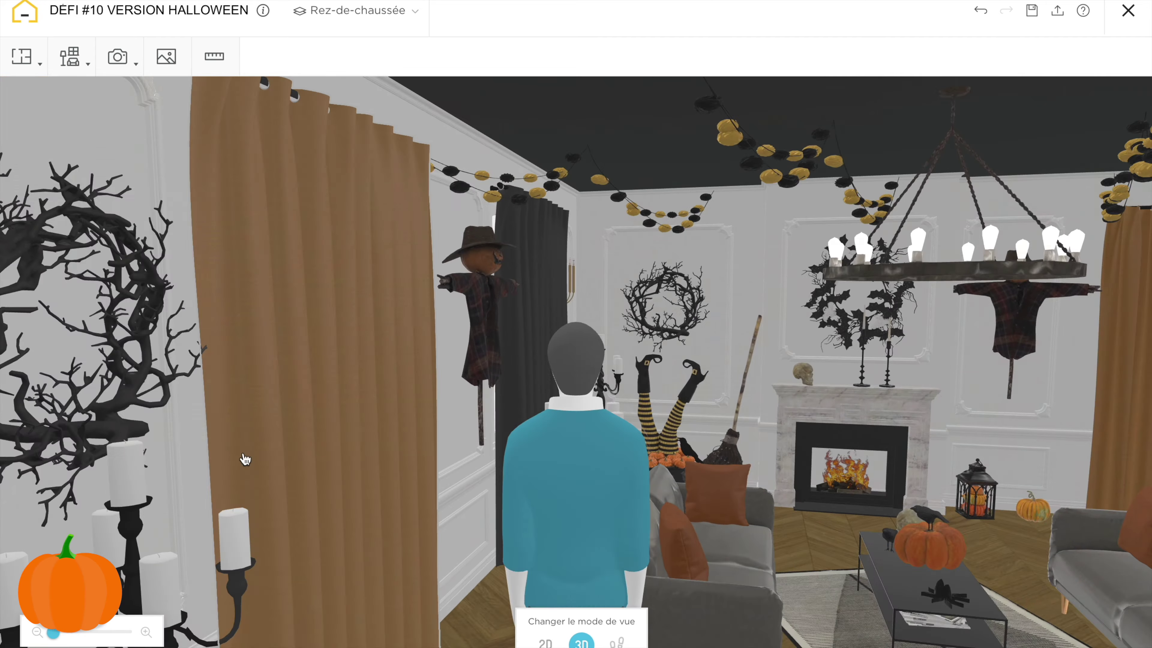
{"action": "left_click_drag", "start_coordinate": [245, 459], "coordinate": [570, 375]}
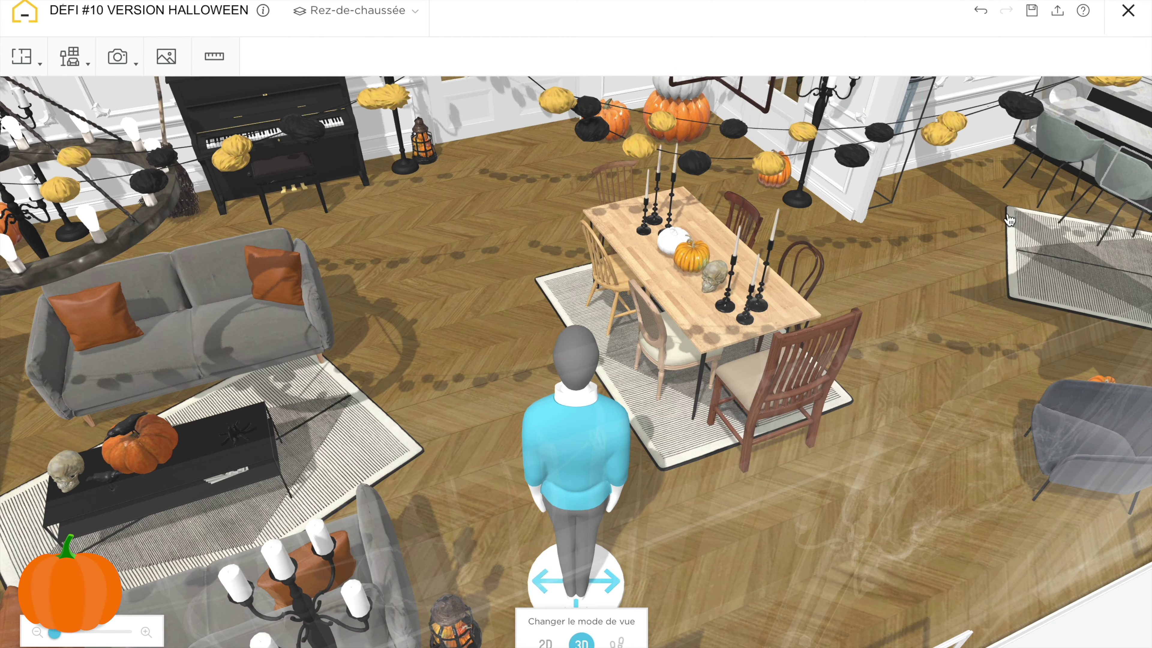
Step: Remove the green chairs at the kitchen island and place copies of the bistro and medallion dining chairs there
{"action": "scroll", "coordinate": [570, 375], "scroll_direction": "down", "scroll_amount": 10}
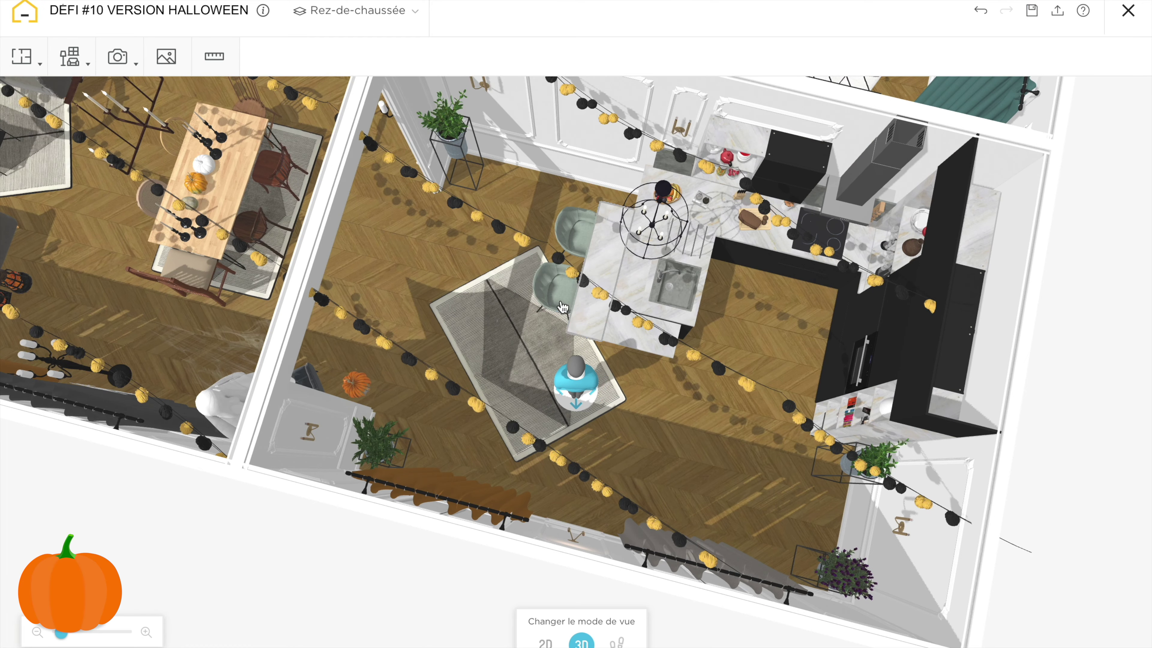
{"action": "left_click", "coordinate": [262, 238]}
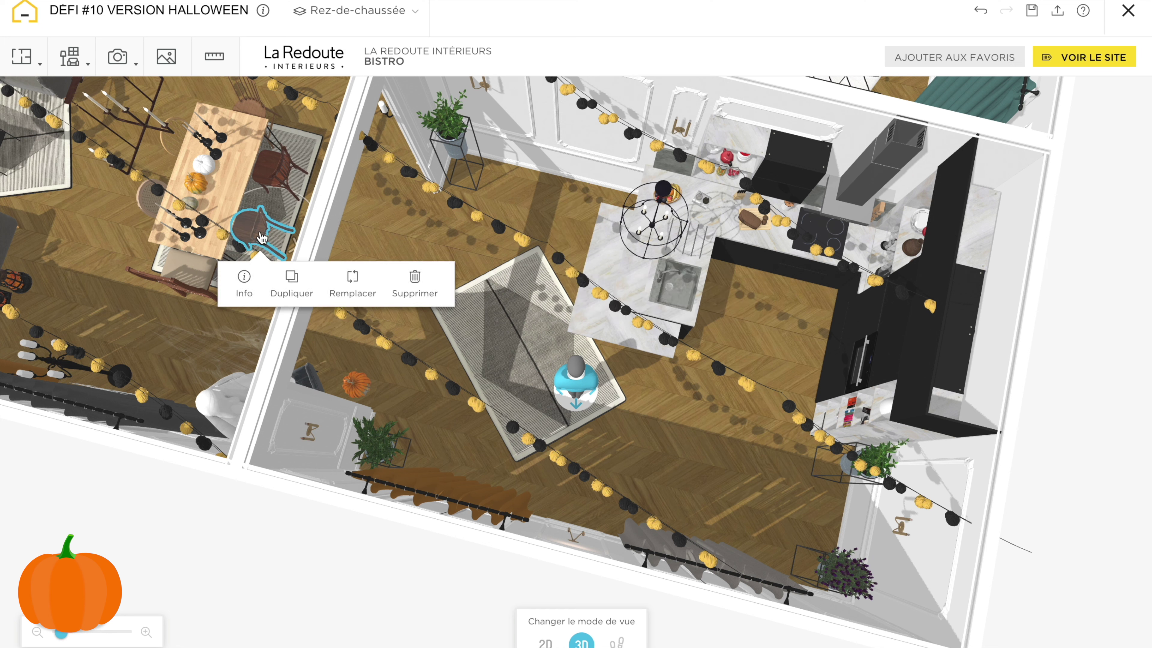
{"action": "left_click", "coordinate": [155, 200]}
{"action": "left_click", "coordinate": [204, 267]}
{"action": "left_click_drag", "start_coordinate": [213, 181], "coordinate": [570, 300]}
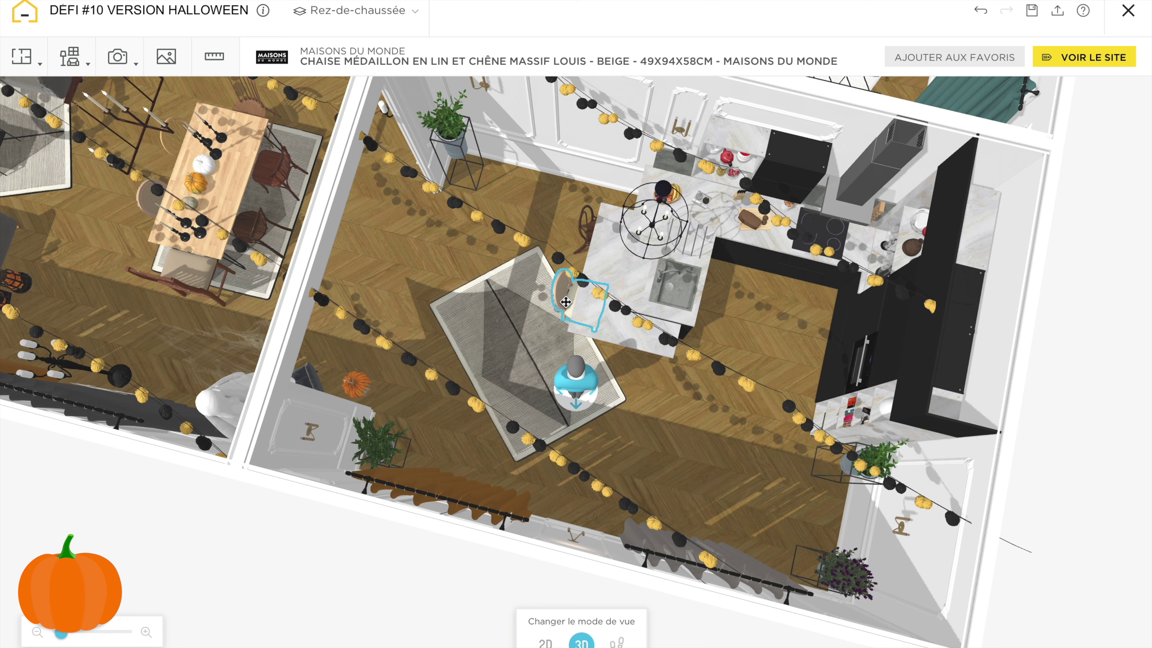
Step: Copy further wooden dining chairs to the end of the kitchen island and save the project
{"action": "left_click", "coordinate": [278, 170]}
{"action": "left_click", "coordinate": [310, 233]}
{"action": "left_click_drag", "start_coordinate": [295, 119], "coordinate": [597, 338]}
{"action": "left_click_drag", "start_coordinate": [636, 376], "coordinate": [545, 319]}
{"action": "left_click", "coordinate": [261, 234]}
{"action": "left_click", "coordinate": [291, 291]}
{"action": "left_click_drag", "start_coordinate": [247, 261], "coordinate": [595, 341]}
{"action": "left_click", "coordinate": [452, 512]}
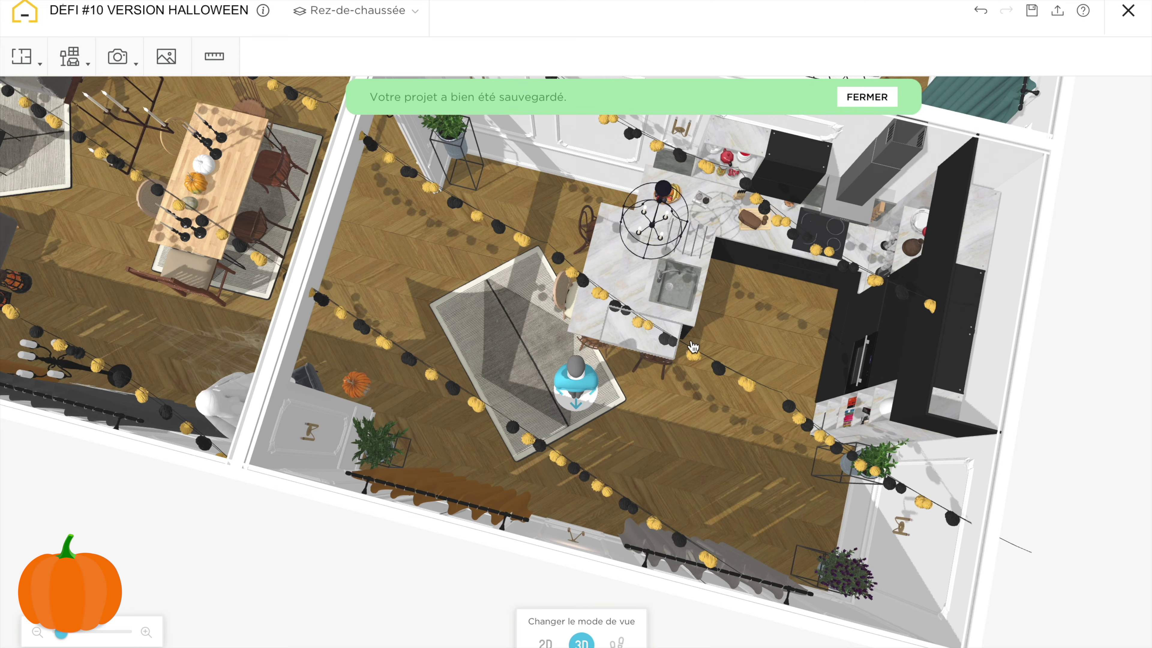
Step: Delete the potted plants and their stands around the kitchen
{"action": "left_click", "coordinate": [447, 131]}
{"action": "left_click", "coordinate": [379, 443]}
{"action": "left_click", "coordinate": [544, 497]}
{"action": "scroll", "coordinate": [484, 386], "scroll_direction": "down", "scroll_amount": 5}
{"action": "scroll", "coordinate": [484, 386], "scroll_direction": "up", "scroll_amount": 5}
{"action": "left_click", "coordinate": [864, 461]}
{"action": "left_click", "coordinate": [993, 512]}
Step: Duplicate the living room's pumpkin stack into the kitchen corner beside the grey curtain
{"action": "scroll", "coordinate": [571, 461], "scroll_direction": "down", "scroll_amount": 5}
{"action": "left_click", "coordinate": [488, 166]}
{"action": "left_click", "coordinate": [612, 193]}
{"action": "left_click_drag", "start_coordinate": [488, 172], "coordinate": [767, 536]}
{"action": "left_click", "coordinate": [722, 379]}
Step: Place copies of the Halloween cauldron in the kitchen's entrance corner and the branch wreath on the adjacent wall
{"action": "left_click_drag", "start_coordinate": [641, 372], "coordinate": [669, 311]}
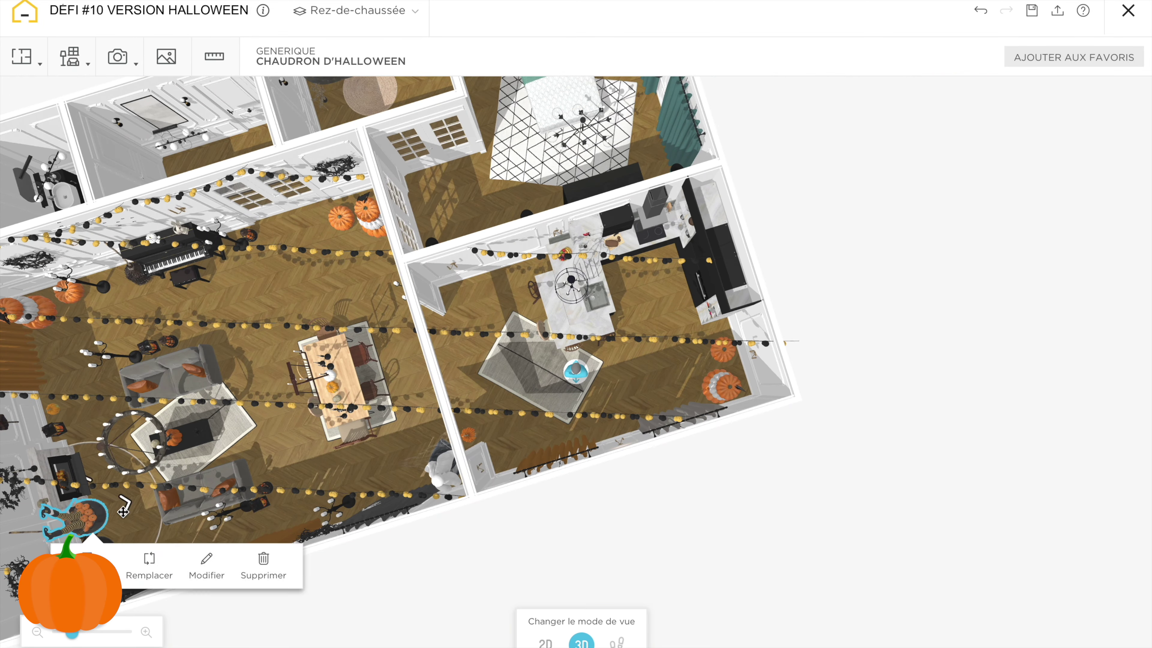
{"action": "left_click", "coordinate": [16, 577]}
{"action": "scroll", "coordinate": [17, 576], "scroll_direction": "down", "scroll_amount": 3}
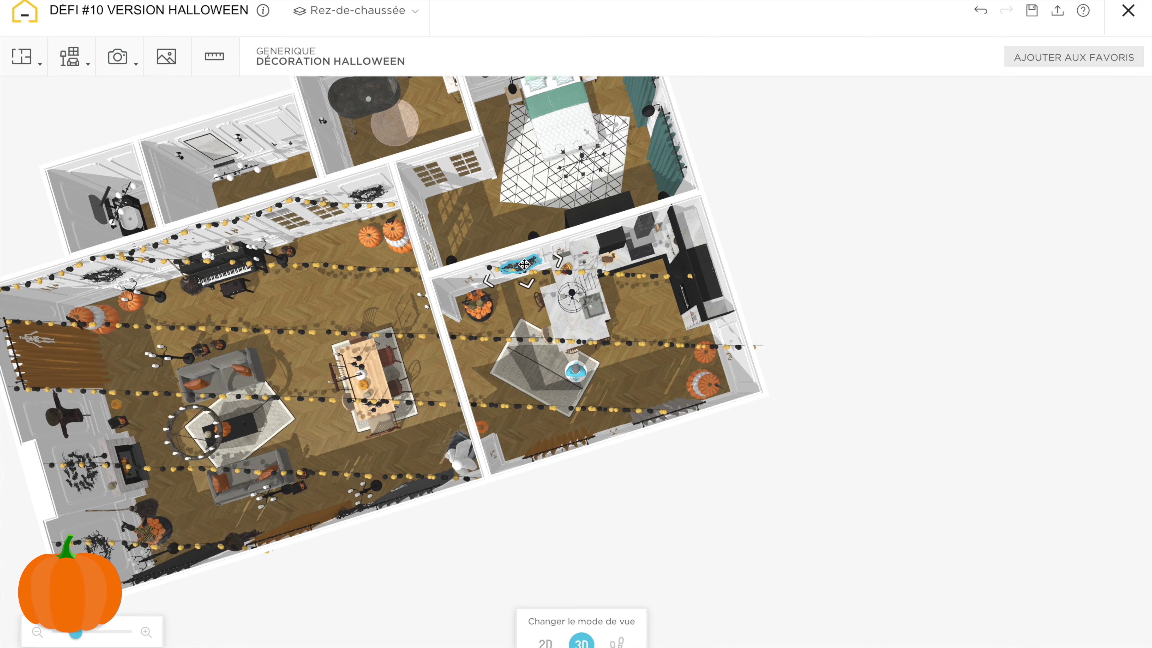
{"action": "scroll", "coordinate": [620, 496], "scroll_direction": "up", "scroll_amount": 3}
Step: Duplicate the branch wreath onto the kitchen's window wall behind the pumpkin stack
{"action": "left_click_drag", "start_coordinate": [620, 496], "coordinate": [680, 363]}
{"action": "left_click", "coordinate": [556, 230]}
{"action": "left_click_drag", "start_coordinate": [951, 154], "coordinate": [952, 318]}
{"action": "left_click", "coordinate": [540, 144]}
{"action": "left_click", "coordinate": [610, 210]}
{"action": "left_click_drag", "start_coordinate": [610, 144], "coordinate": [835, 501]}
Step: Duplicate a giant black candelabra from the living room into the kitchen corner beside the orange curtain
{"action": "scroll", "coordinate": [426, 572], "scroll_direction": "down", "scroll_amount": 3}
{"action": "left_click", "coordinate": [199, 455]}
{"action": "left_click", "coordinate": [265, 513]}
{"action": "left_click_drag", "start_coordinate": [268, 456], "coordinate": [447, 455]}
{"action": "left_click", "coordinate": [396, 554]}
{"action": "scroll", "coordinate": [396, 553], "scroll_direction": "up", "scroll_amount": 3}
{"action": "scroll", "coordinate": [396, 553], "scroll_direction": "down", "scroll_amount": 3}
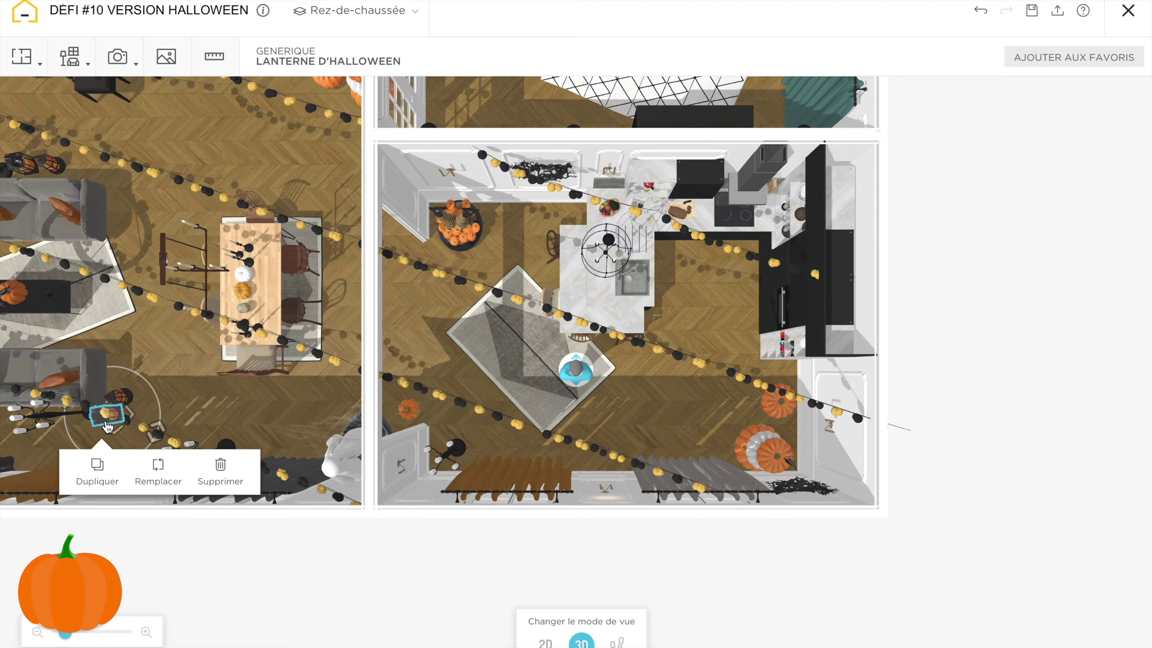
Step: Copy a Halloween lantern from the living room to the kitchen's curtain wall and adjust the candelabra's position beside the pumpkin
{"action": "left_click", "coordinate": [119, 397]}
{"action": "left_click", "coordinate": [114, 442]}
{"action": "left_click_drag", "start_coordinate": [180, 397], "coordinate": [617, 459]}
{"action": "left_click", "coordinate": [590, 556]}
{"action": "scroll", "coordinate": [589, 556], "scroll_direction": "down", "scroll_amount": 3}
{"action": "scroll", "coordinate": [476, 429], "scroll_direction": "up", "scroll_amount": 2}
{"action": "left_click", "coordinate": [469, 439]}
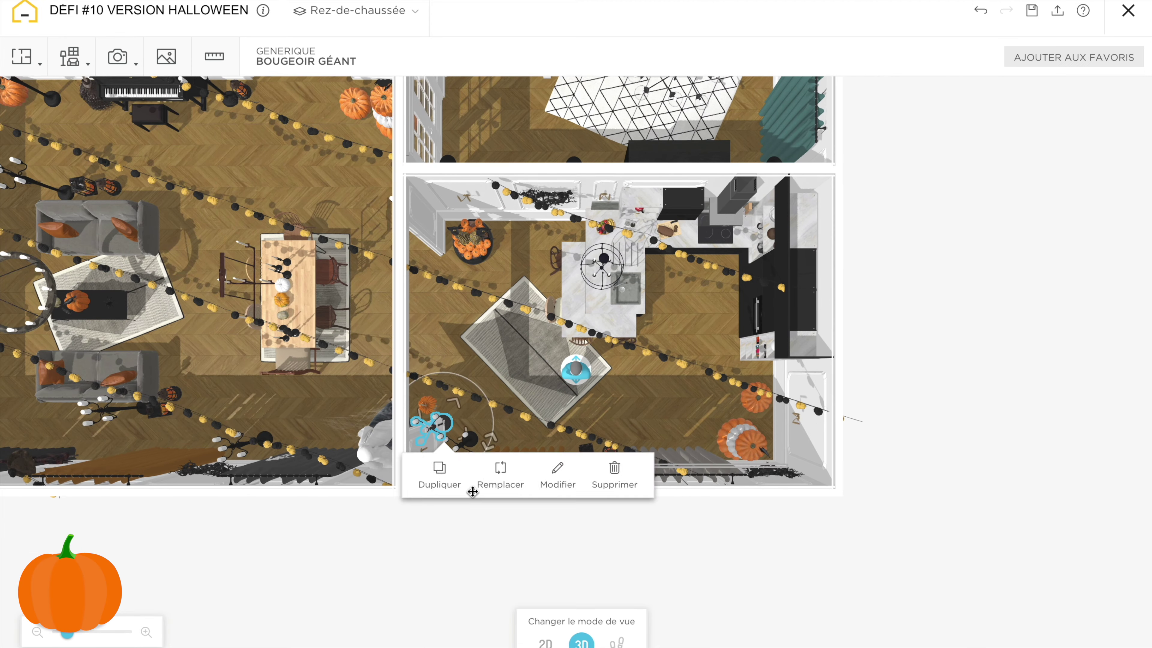
{"action": "left_click", "coordinate": [733, 584]}
Step: Clear the bread board, knife block and other small accessories from the kitchen worktop and empty the open shelving column
{"action": "scroll", "coordinate": [733, 584], "scroll_direction": "up", "scroll_amount": 2}
{"action": "left_click_drag", "start_coordinate": [733, 584], "coordinate": [510, 309]}
{"action": "scroll", "coordinate": [509, 310], "scroll_direction": "up", "scroll_amount": 5}
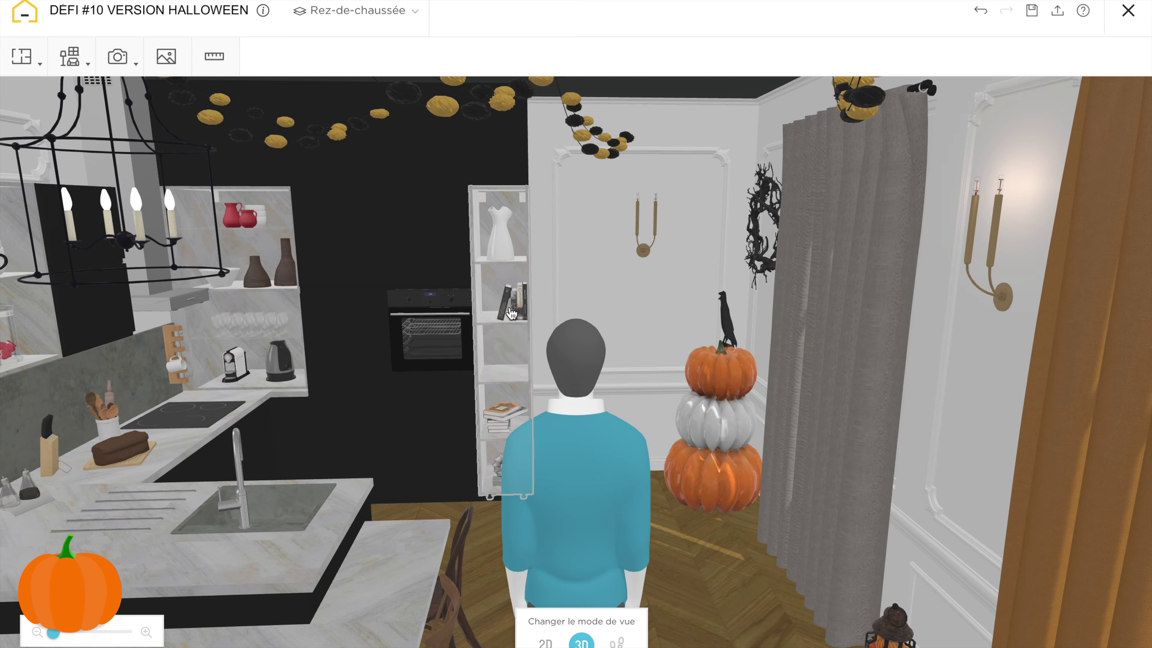
{"action": "left_click", "coordinate": [120, 448]}
{"action": "left_click", "coordinate": [291, 506]}
{"action": "left_click", "coordinate": [49, 456]}
{"action": "left_click", "coordinate": [219, 507]}
{"action": "left_click", "coordinate": [24, 492]}
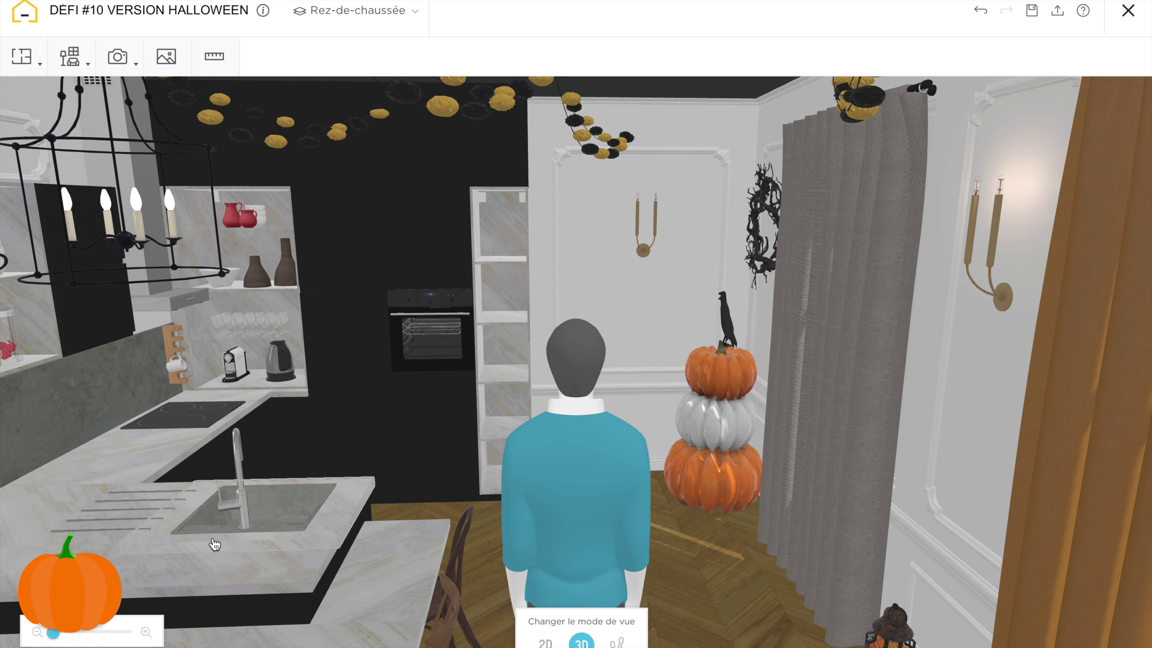
Step: Delete another small accessory from the kitchen's wall cabinet
{"action": "left_click", "coordinate": [213, 542]}
{"action": "left_click_drag", "start_coordinate": [363, 408], "coordinate": [636, 499]}
{"action": "left_click", "coordinate": [679, 167]}
{"action": "left_click", "coordinate": [857, 235]}
Step: Duplicate the orange pumpkin from the living room's coffee table onto the kitchen worktop beside the sink
{"action": "scroll", "coordinate": [857, 236], "scroll_direction": "down", "scroll_amount": 5}
{"action": "left_click", "coordinate": [148, 359]}
{"action": "left_click", "coordinate": [281, 522]}
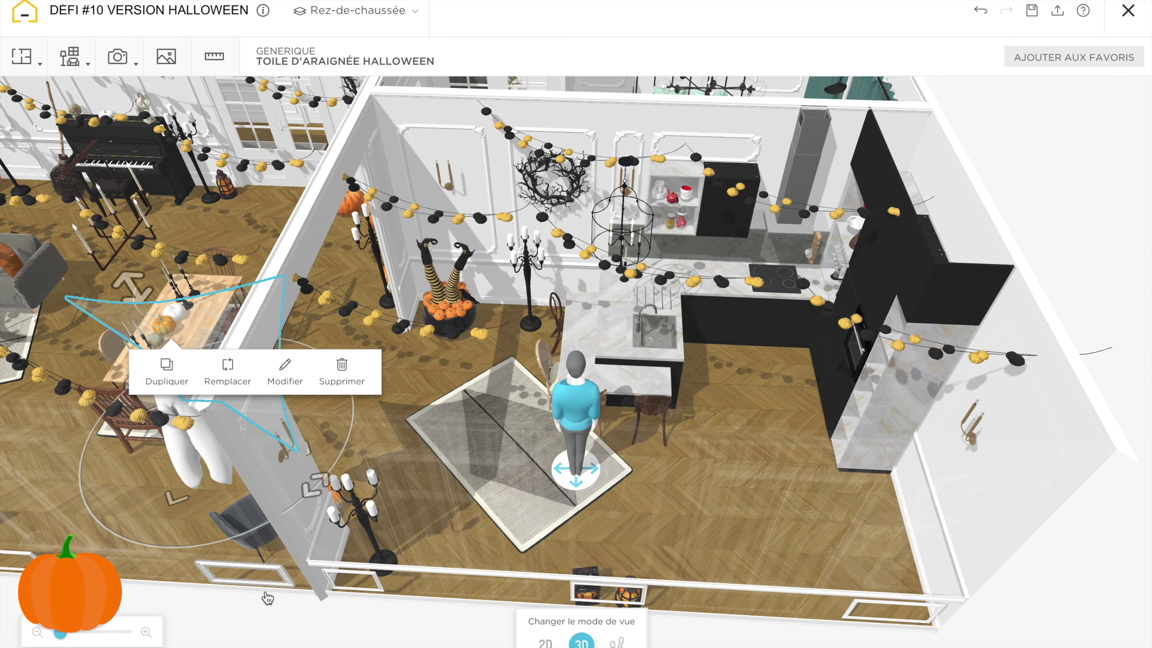
{"action": "left_click", "coordinate": [254, 610]}
{"action": "scroll", "coordinate": [254, 610], "scroll_direction": "down", "scroll_amount": 3}
{"action": "left_click", "coordinate": [40, 339]}
{"action": "left_click", "coordinate": [48, 397]}
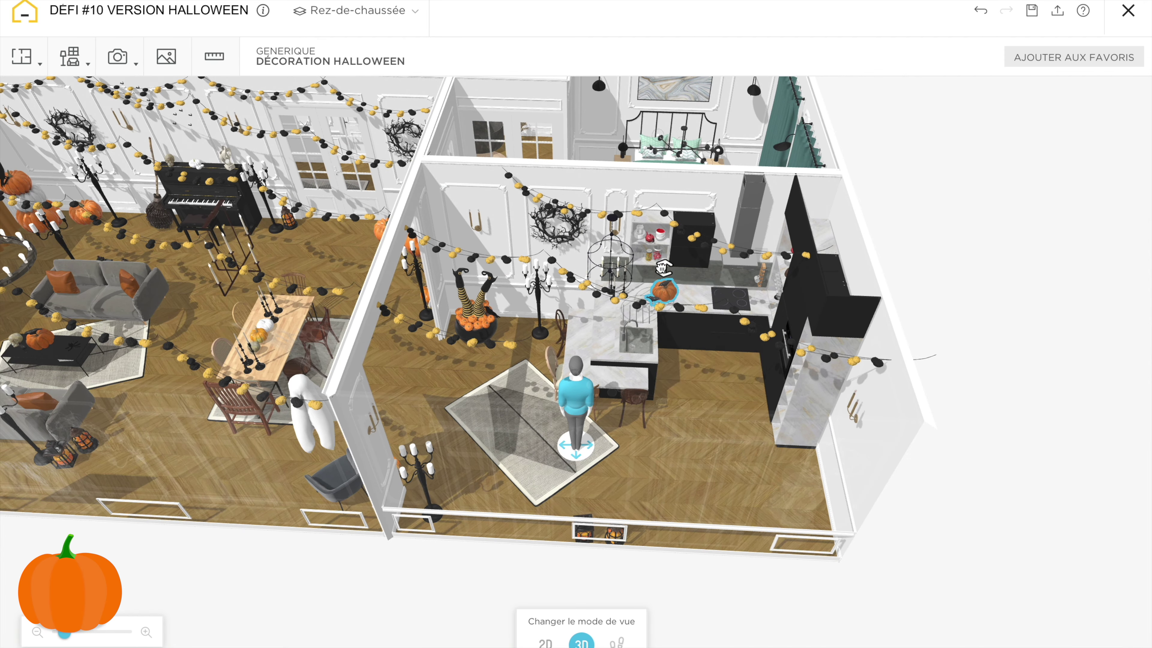
{"action": "left_click", "coordinate": [662, 268]}
Step: Delete the red jars and remaining crockery from the open shelves of the kitchen's wall cabinet
{"action": "scroll", "coordinate": [662, 267], "scroll_direction": "up", "scroll_amount": 3}
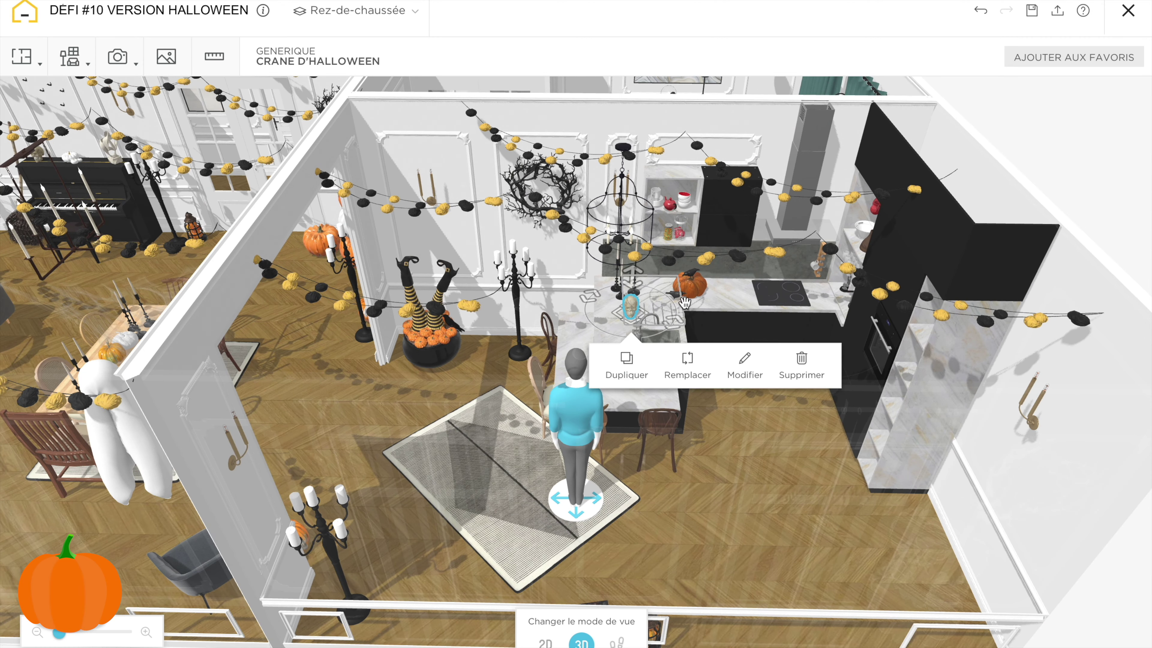
{"action": "left_click", "coordinate": [680, 228]}
{"action": "left_click", "coordinate": [851, 284]}
{"action": "left_click", "coordinate": [668, 232]}
{"action": "left_click", "coordinate": [838, 285]}
{"action": "left_click", "coordinate": [684, 200]}
{"action": "left_click", "coordinate": [856, 250]}
Step: Duplicate more Halloween decorations from the living room into the kitchen
{"action": "left_click", "coordinate": [71, 158]}
{"action": "left_click", "coordinate": [66, 223]}
{"action": "left_click", "coordinate": [28, 223]}
{"action": "left_click", "coordinate": [29, 280]}
{"action": "left_click", "coordinate": [921, 524]}
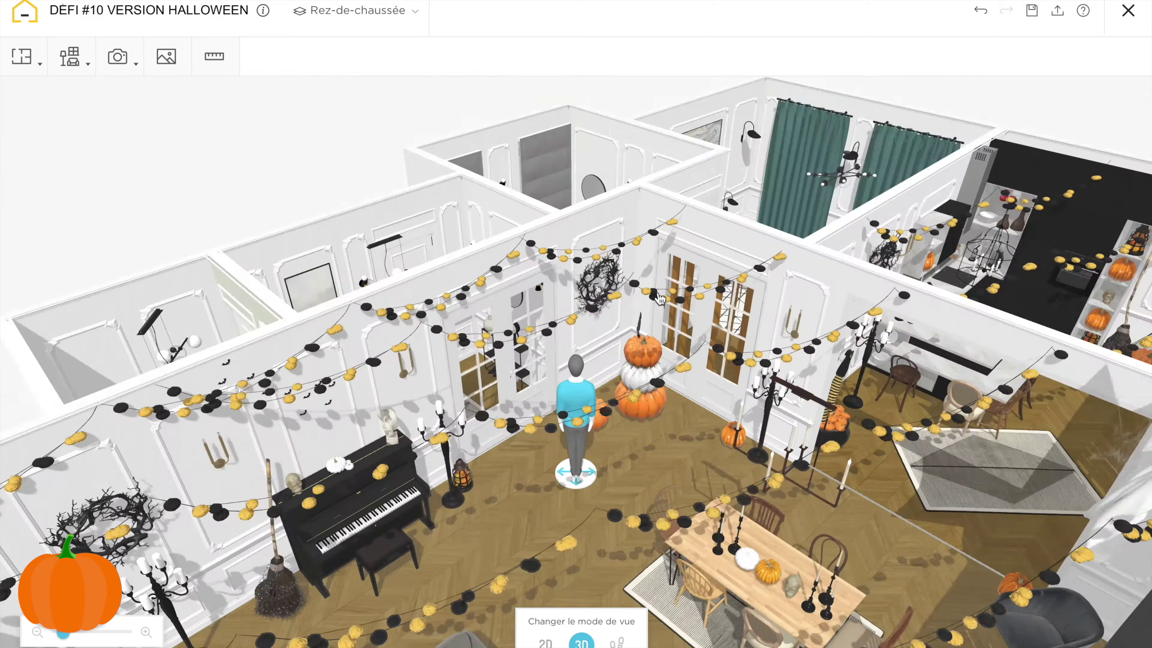
Step: Browse the replacement catalogue for an alternative wall light
{"action": "left_click_drag", "start_coordinate": [577, 477], "coordinate": [447, 306]}
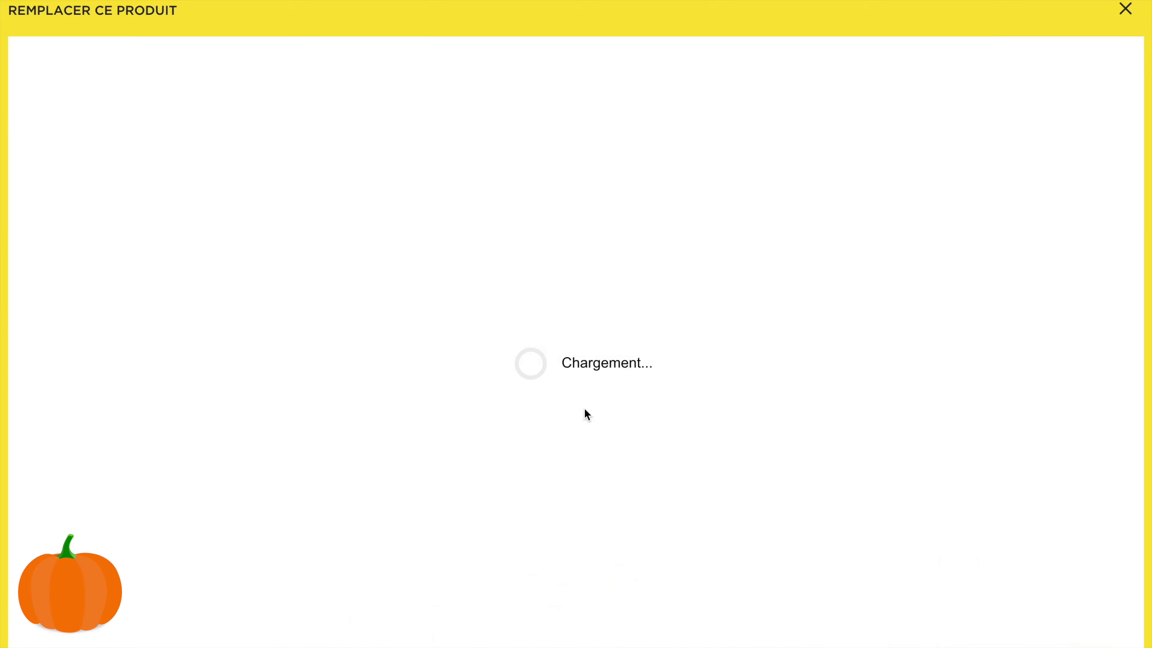
{"action": "scroll", "coordinate": [583, 409], "scroll_direction": "down", "scroll_amount": 5}
{"action": "left_click", "coordinate": [583, 407]}
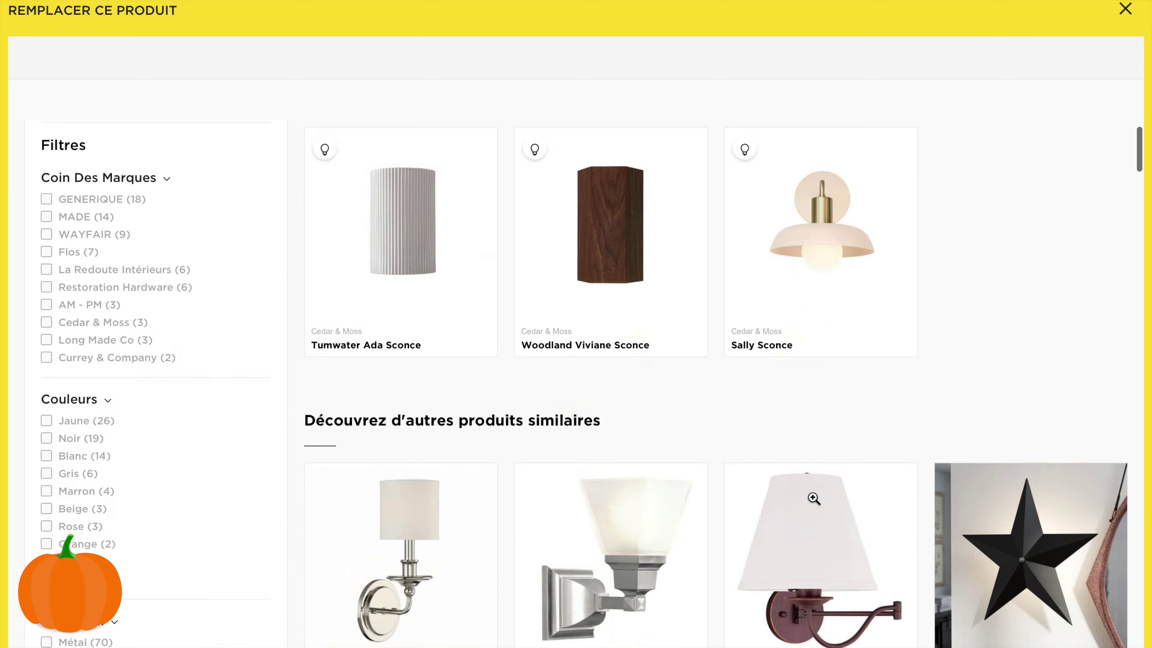
{"action": "scroll", "coordinate": [815, 486], "scroll_direction": "down", "scroll_amount": 20}
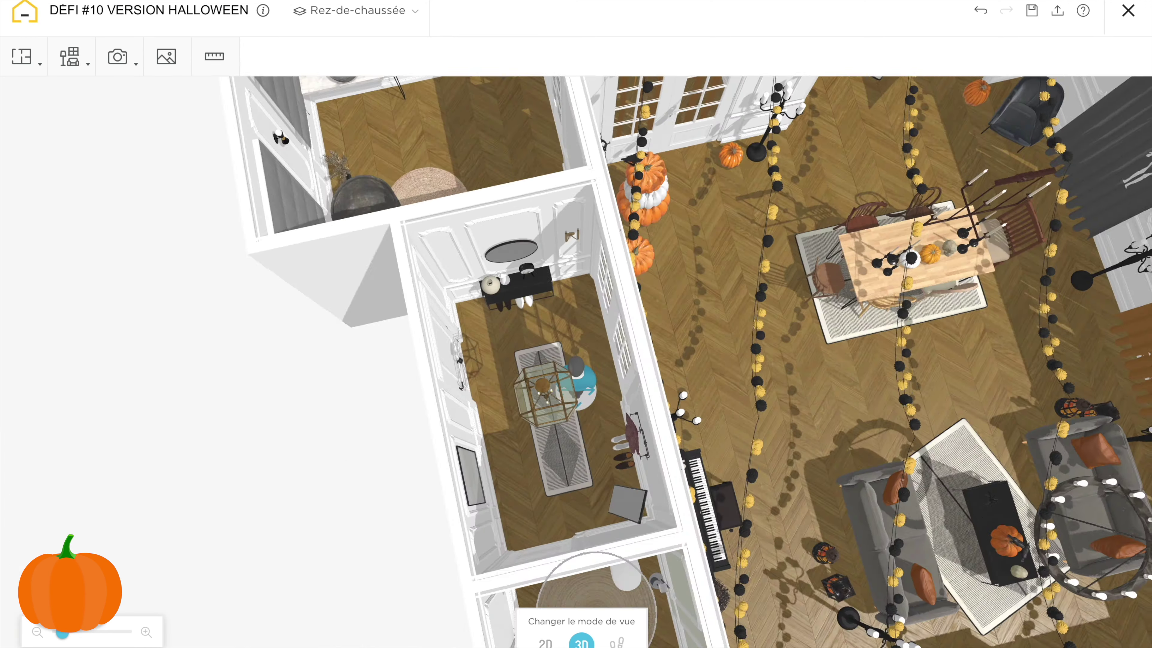
Step: Reposition a wall sconce in the entrance hall on the 2D plan and return to the 3D view
{"action": "left_click", "coordinate": [546, 643]}
{"action": "left_click", "coordinate": [800, 411]}
{"action": "left_click_drag", "start_coordinate": [800, 412], "coordinate": [800, 204]}
{"action": "left_click_drag", "start_coordinate": [482, 440], "coordinate": [411, 200]}
{"action": "left_click", "coordinate": [582, 643]}
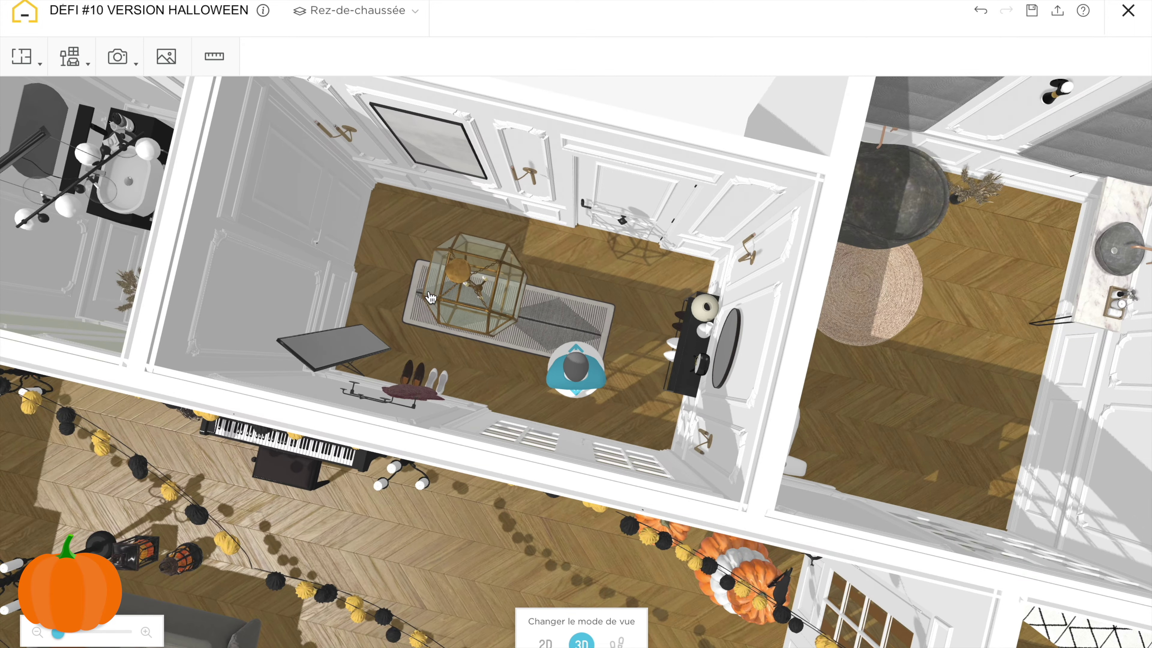
Step: Add the Cadre Halloween chalkboard frame to the entrance hall floor and position it near the coat rack
{"action": "left_click", "coordinate": [69, 56]}
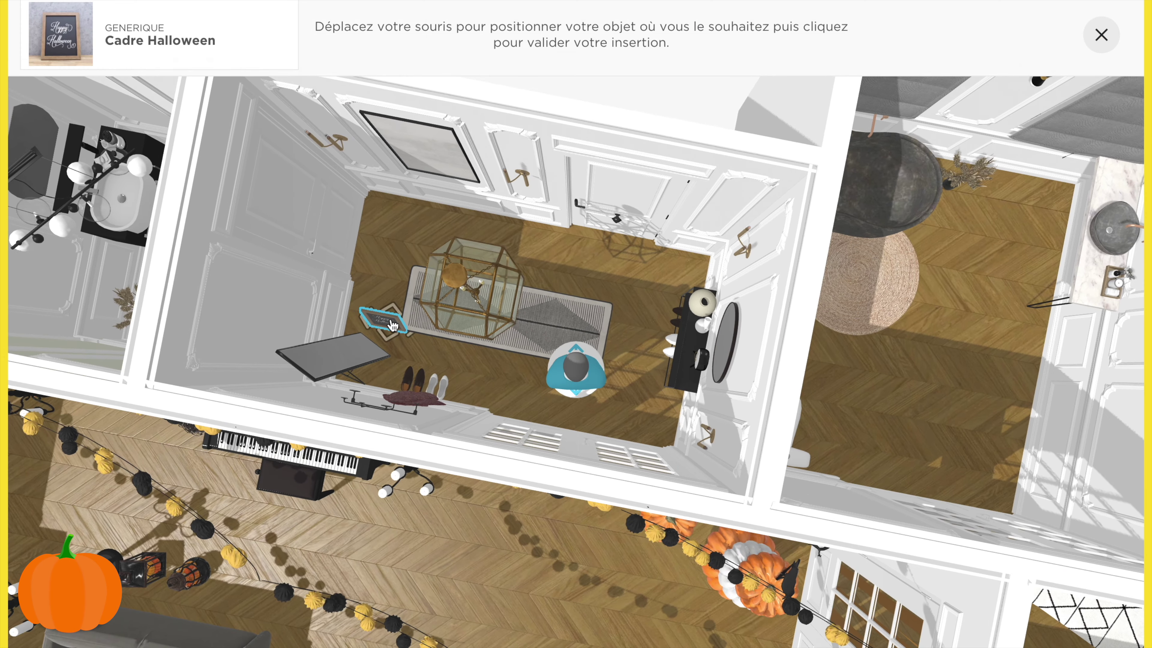
{"action": "left_click", "coordinate": [417, 249]}
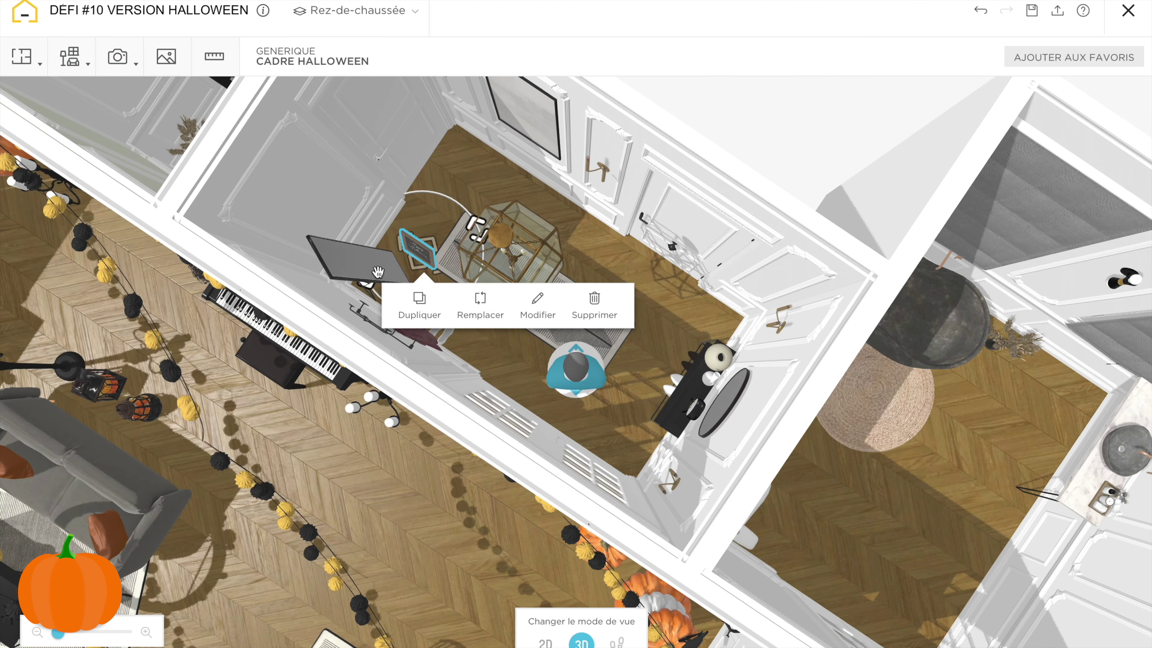
{"action": "left_click_drag", "start_coordinate": [367, 275], "coordinate": [383, 275]}
Step: Set the Halloween chalkboard frame's width to 80 cm
{"action": "left_click", "coordinate": [508, 325]}
{"action": "left_click", "coordinate": [1018, 209]}
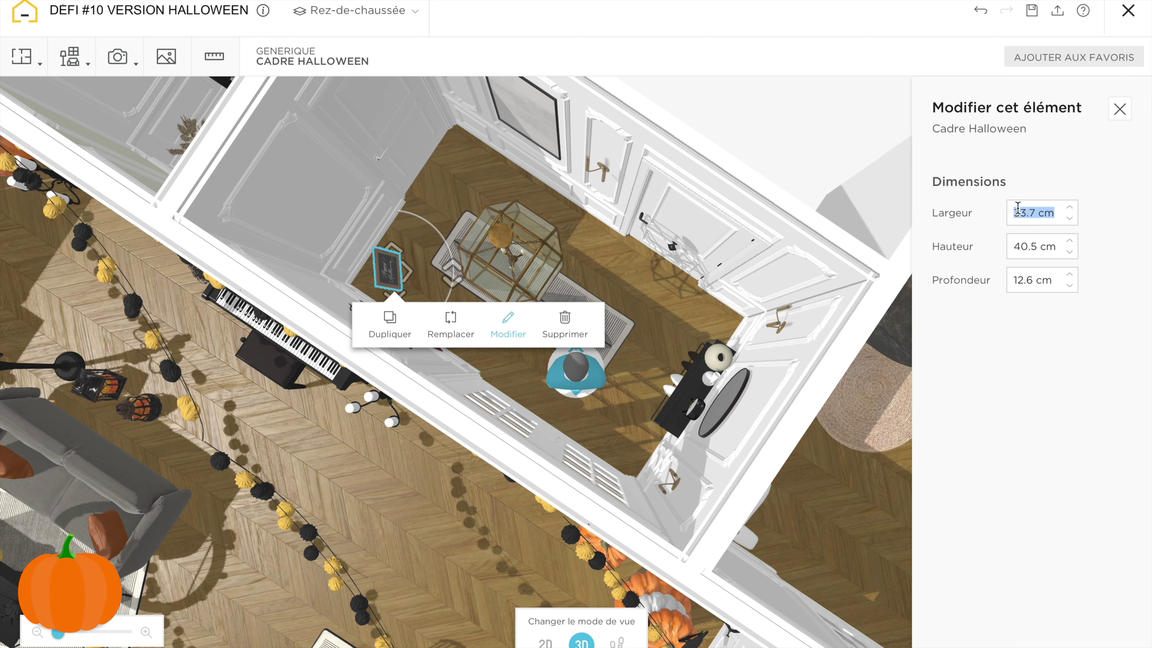
{"action": "type", "text": "8"}
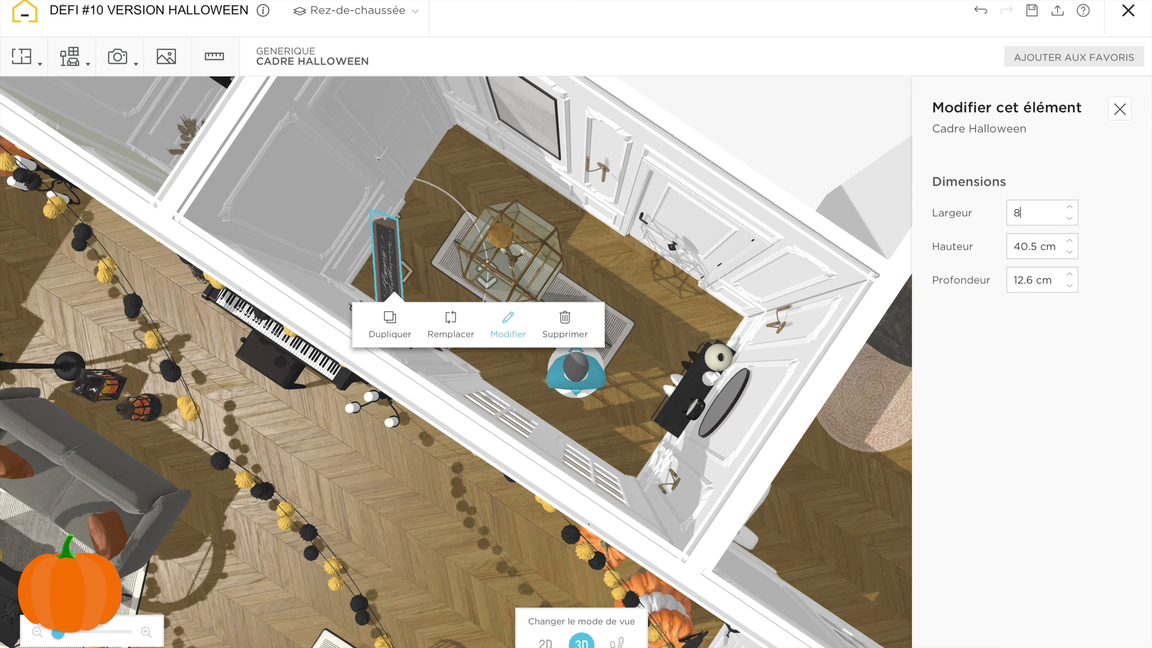
{"action": "type", "text": "0"}
{"action": "key", "text": "Return"}
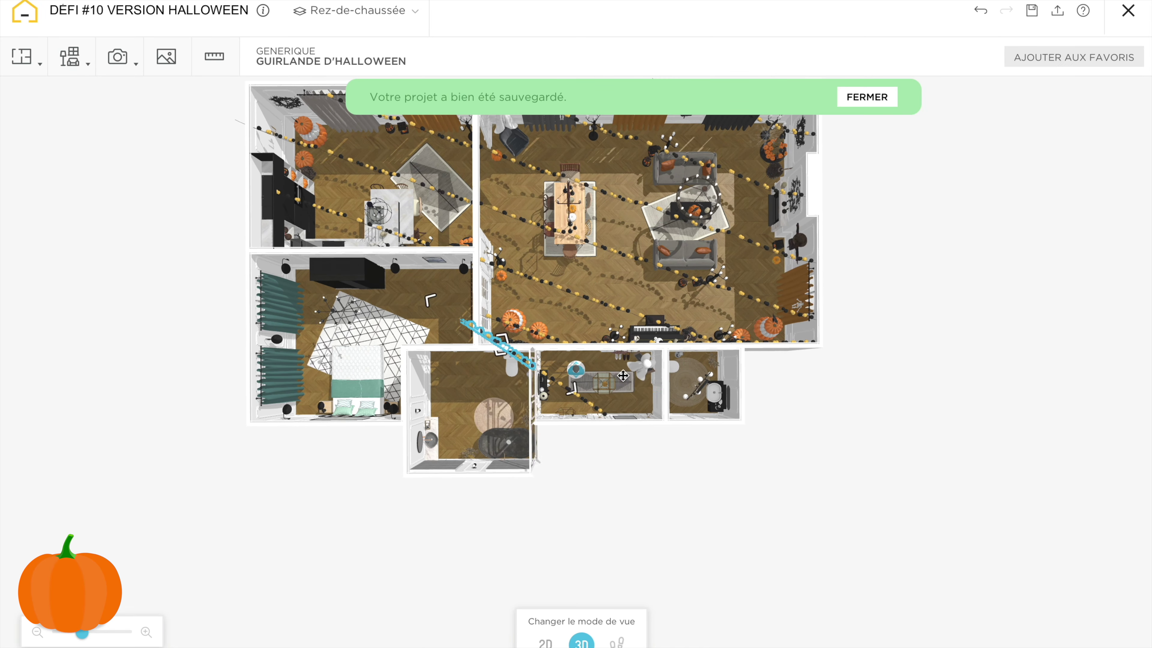
Step: Dismiss the save notice and clear the Hiba console and its accessories from the entrance hall
{"action": "left_click", "coordinate": [871, 96]}
{"action": "left_click", "coordinate": [611, 469]}
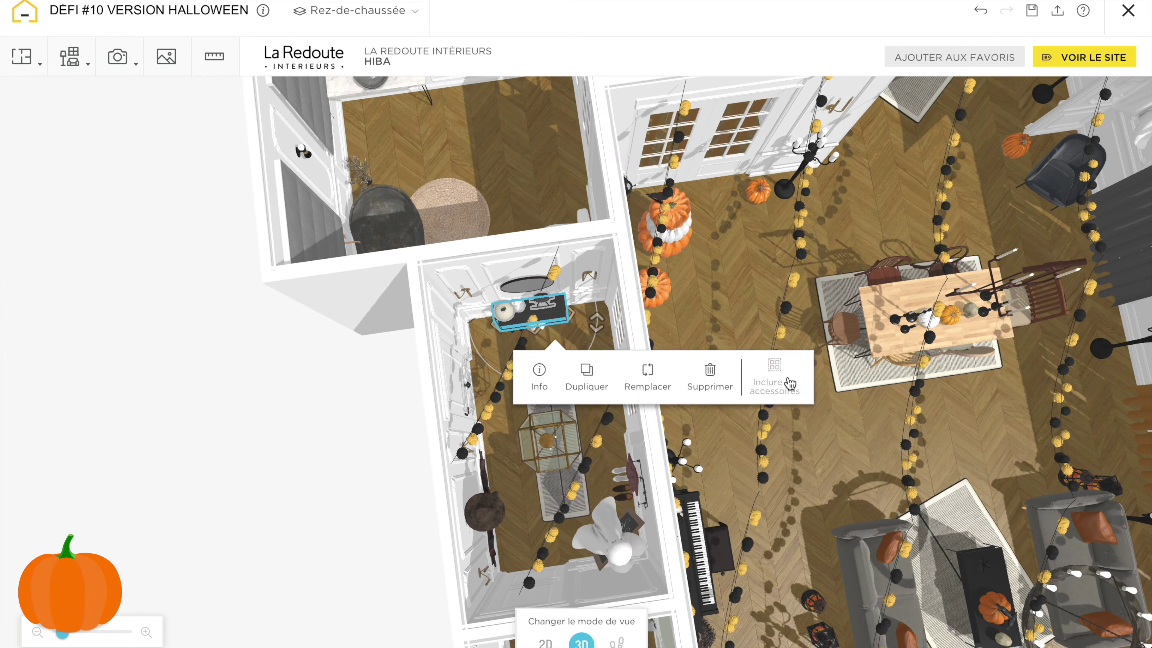
{"action": "left_click", "coordinate": [537, 320]}
{"action": "left_click", "coordinate": [531, 365]}
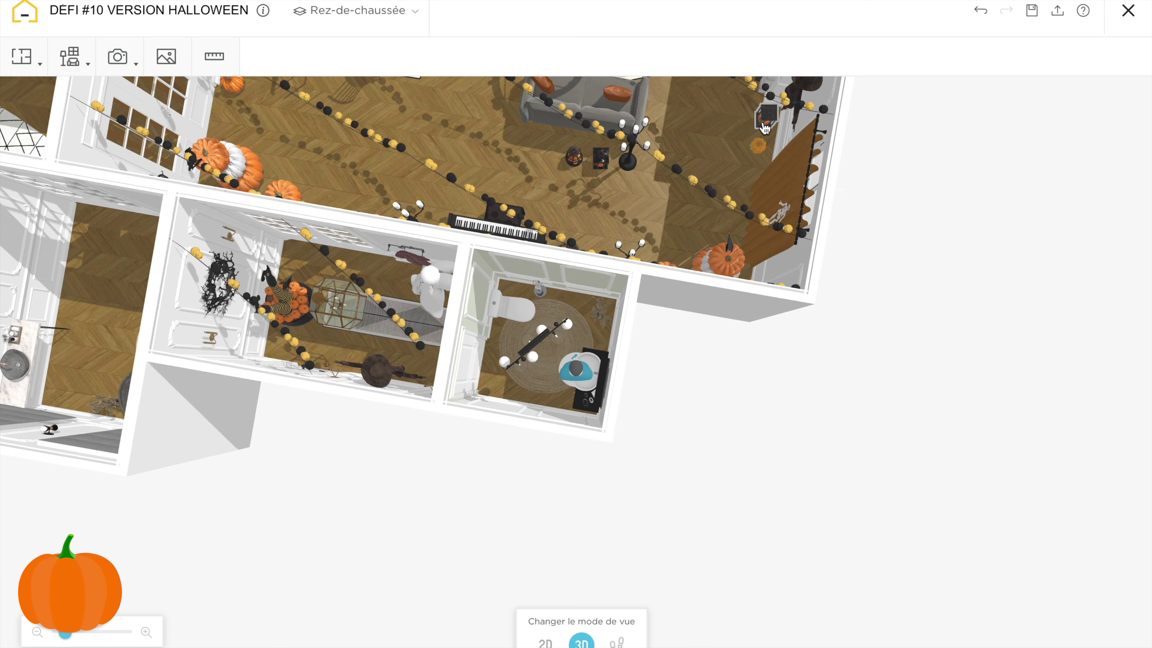
Step: Decorate the small washroom's floor with a lantern and a pumpkin, and save the project
{"action": "left_click", "coordinate": [560, 386]}
{"action": "left_click", "coordinate": [527, 392]}
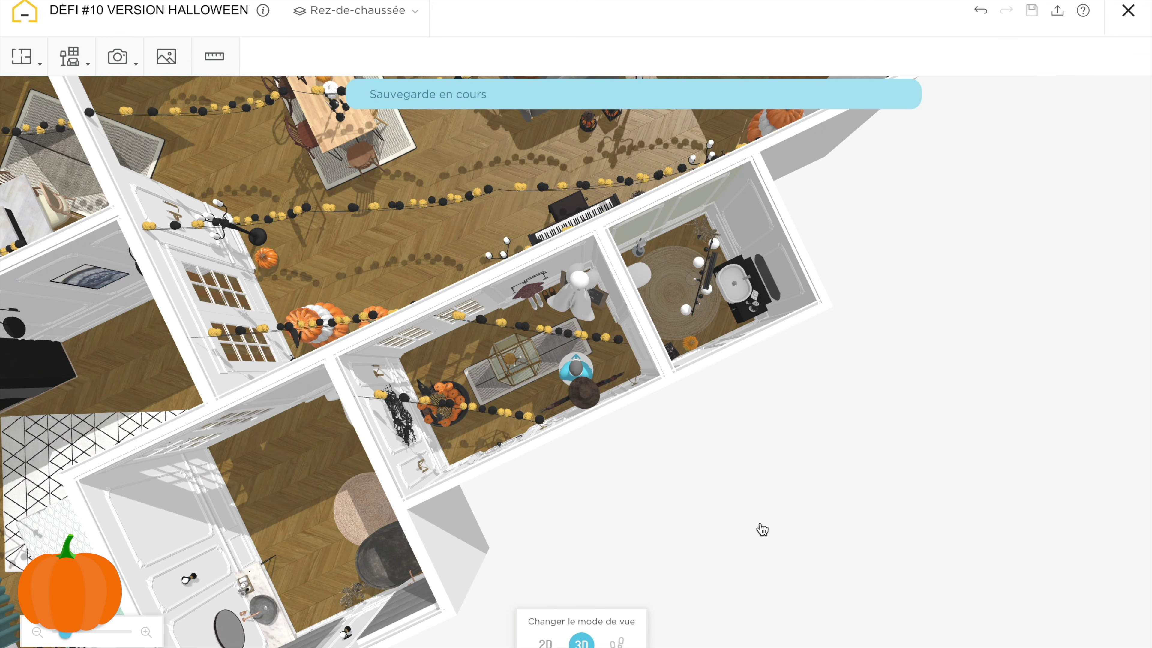
{"action": "left_click", "coordinate": [870, 101]}
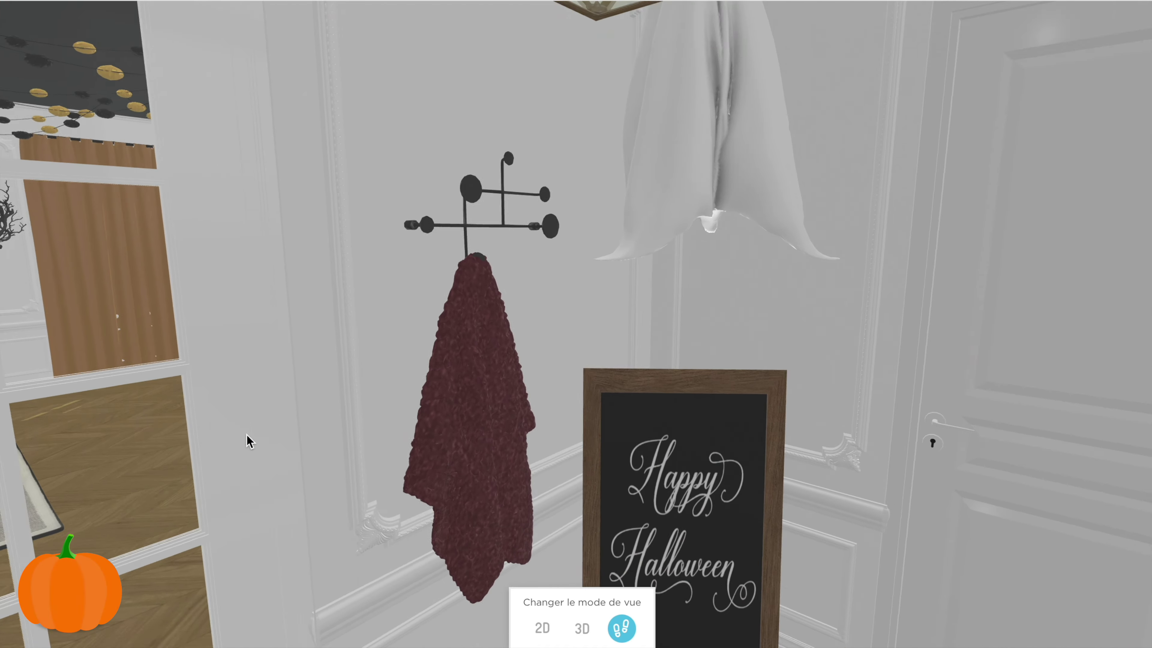
Step: Walk through the apartment in first-person view from the entrance hall to examine the dining and living area's Halloween decor
{"action": "left_click_drag", "start_coordinate": [246, 435], "coordinate": [177, 413]}
{"action": "left_click_drag", "start_coordinate": [749, 288], "coordinate": [1080, 262]}
{"action": "left_click_drag", "start_coordinate": [417, 428], "coordinate": [594, 338]}
{"action": "key", "text": "Up"}
{"action": "key", "text": "Up"}
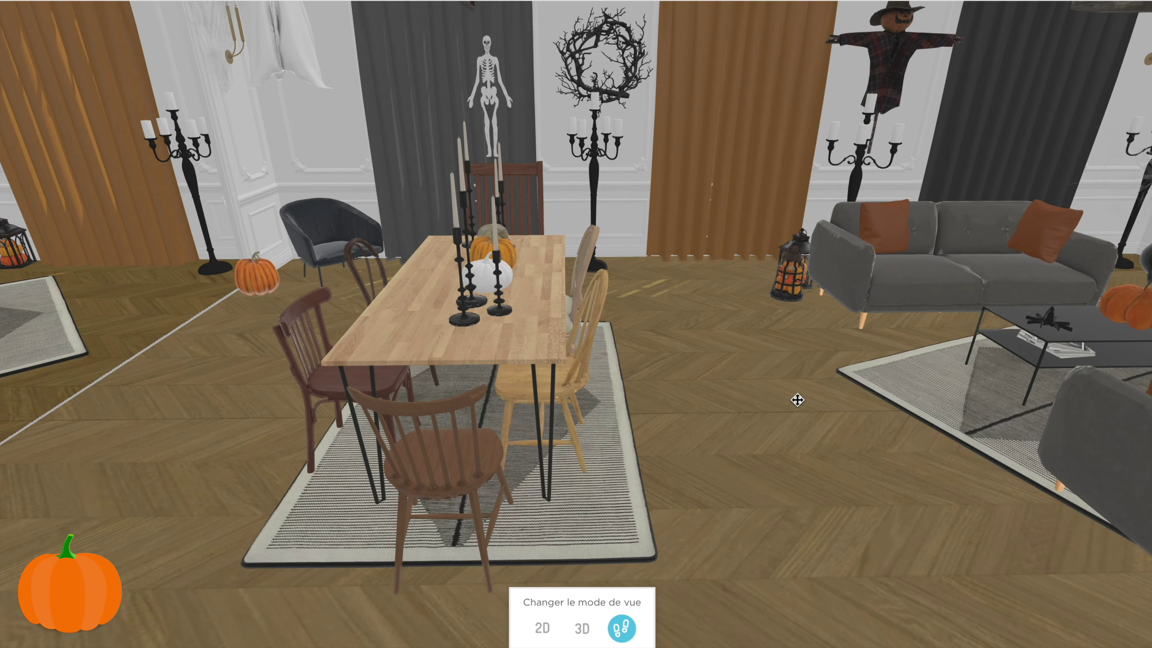
{"action": "left_click_drag", "start_coordinate": [798, 400], "coordinate": [545, 406]}
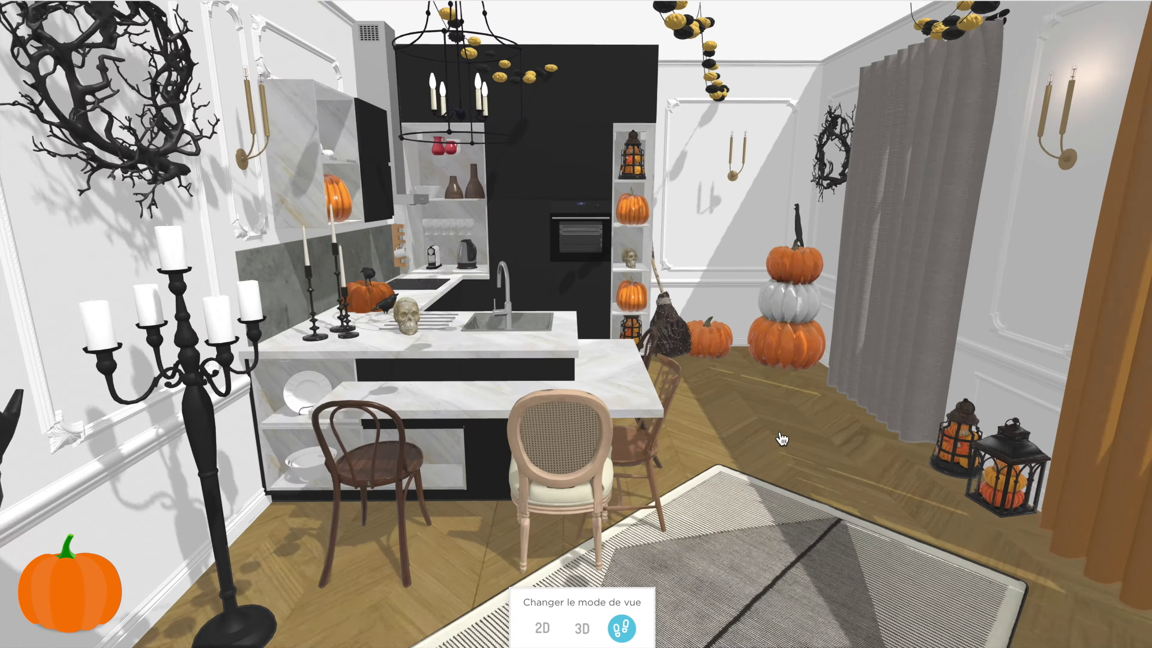
Step: Examine the decorated kitchen up close in first-person view, from the island and shelving to the worktop around the sink
{"action": "scroll", "coordinate": [782, 439], "scroll_direction": "down", "scroll_amount": 8}
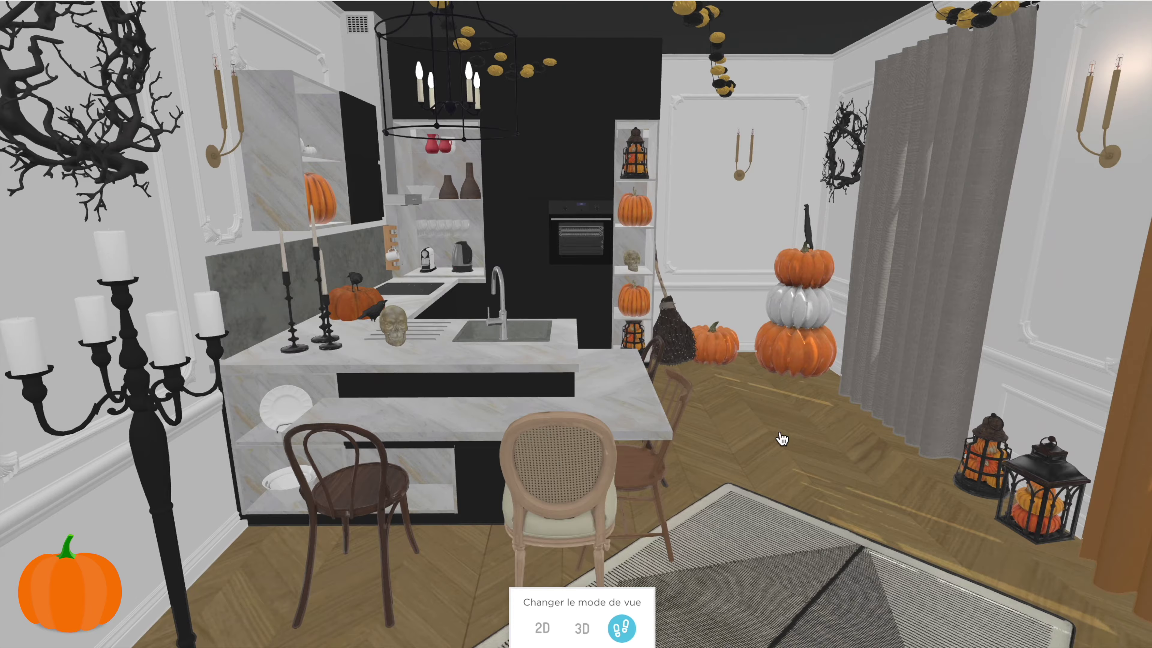
{"action": "scroll", "coordinate": [782, 439], "scroll_direction": "up", "scroll_amount": 10}
{"action": "scroll", "coordinate": [782, 439], "scroll_direction": "down", "scroll_amount": 3}
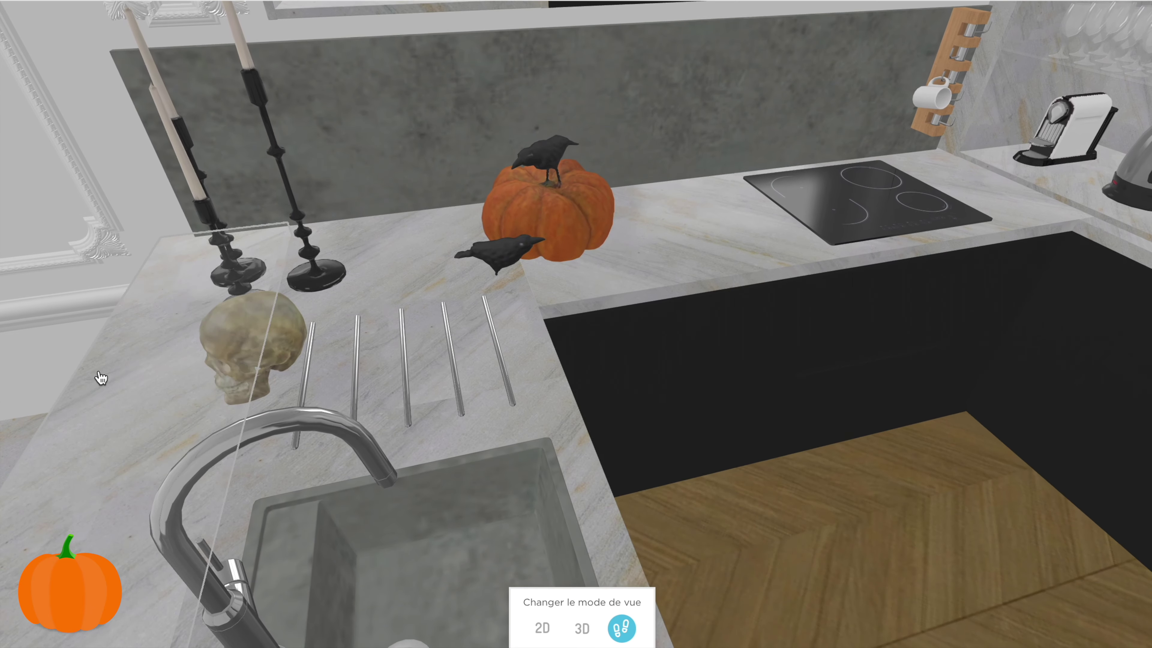
{"action": "left_click_drag", "start_coordinate": [103, 381], "coordinate": [976, 577]}
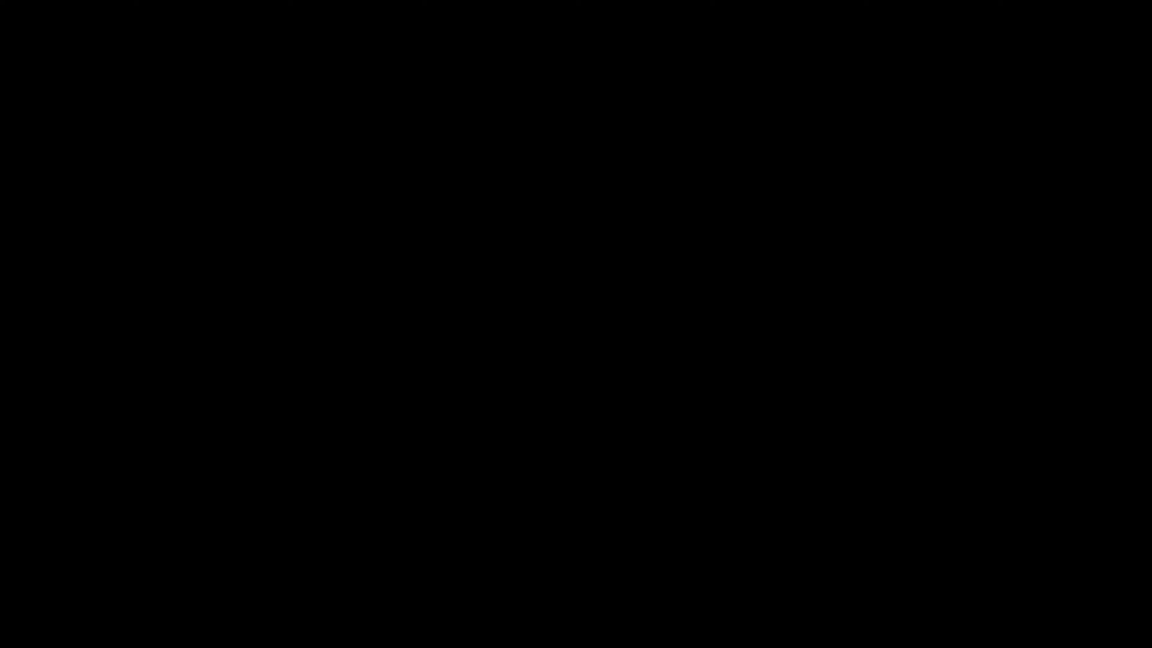